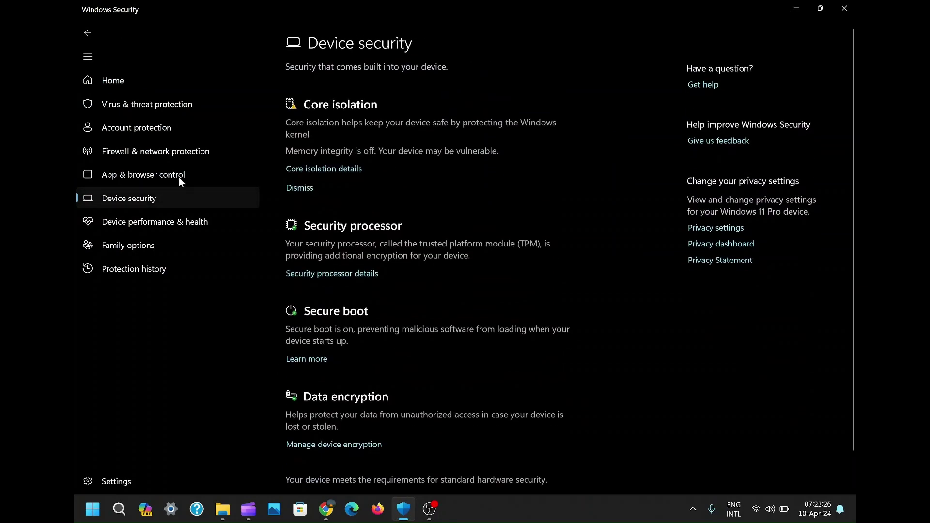
# - Rescan Core isolation driver compatibility, then download DriverStoreExplorer.v0.11.79.zip and open it from downloads
pyautogui.click(322, 169)
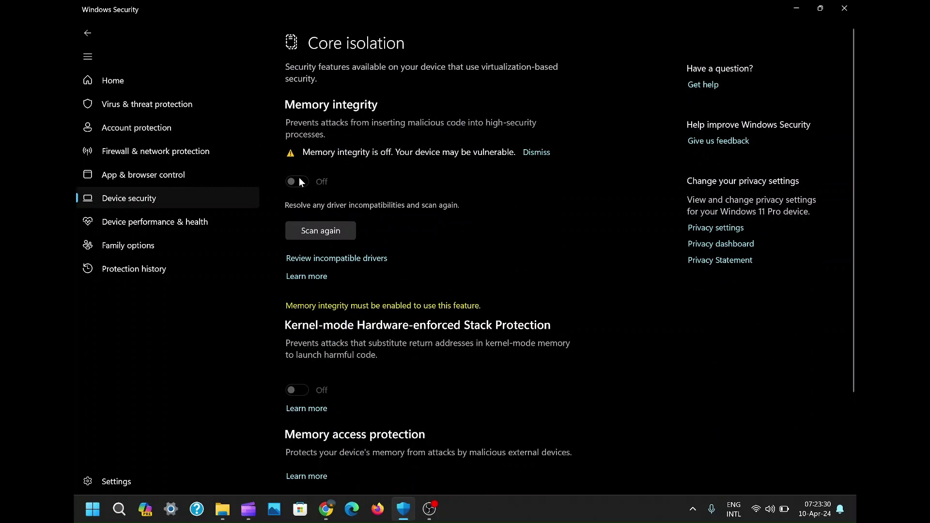
pyautogui.click(326, 231)
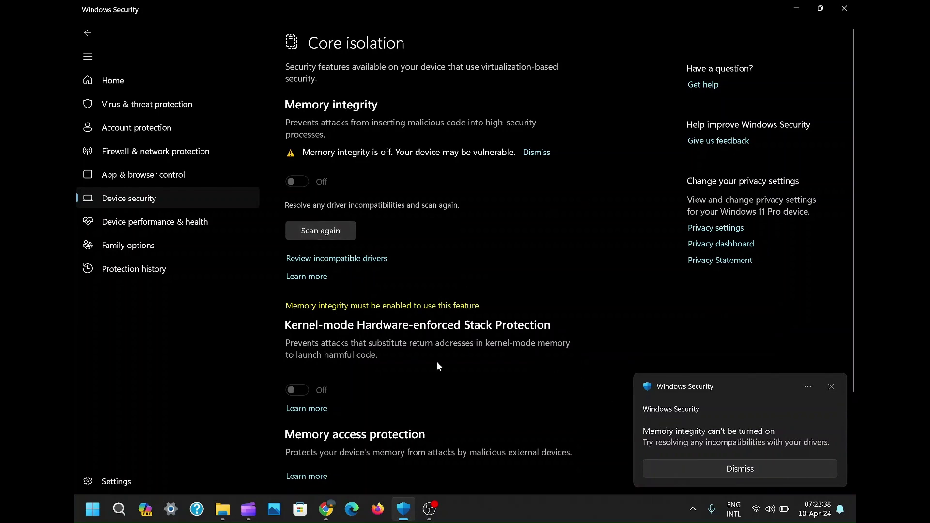
pyautogui.click(326, 509)
pyautogui.scroll(-2, 322, 229)
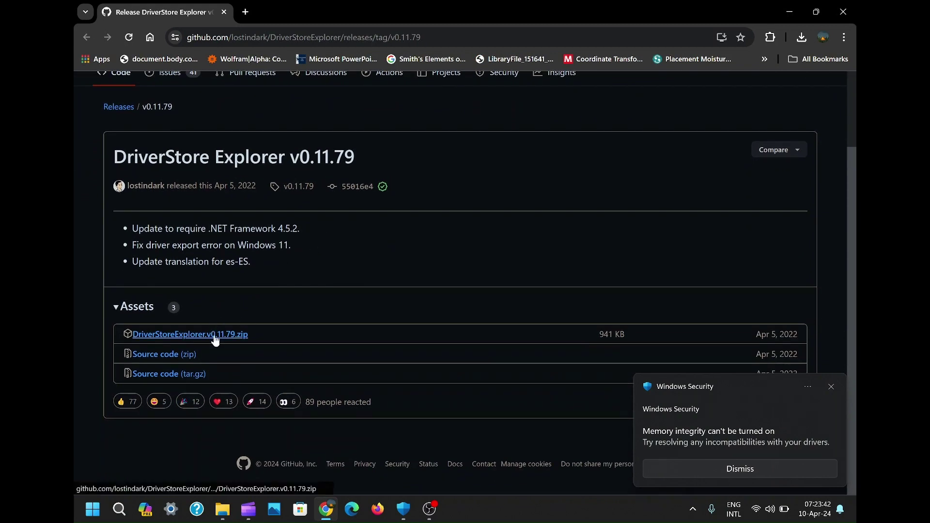
pyautogui.click(214, 338)
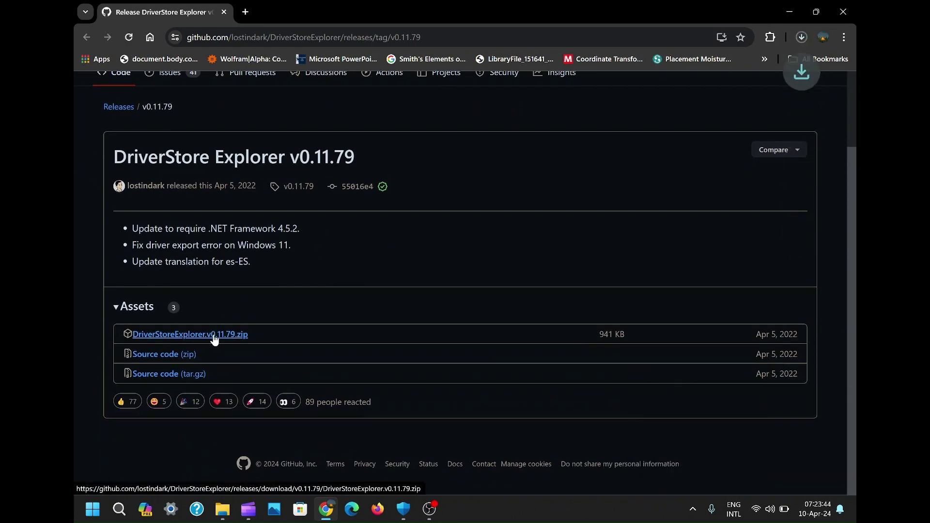
pyautogui.click(802, 37)
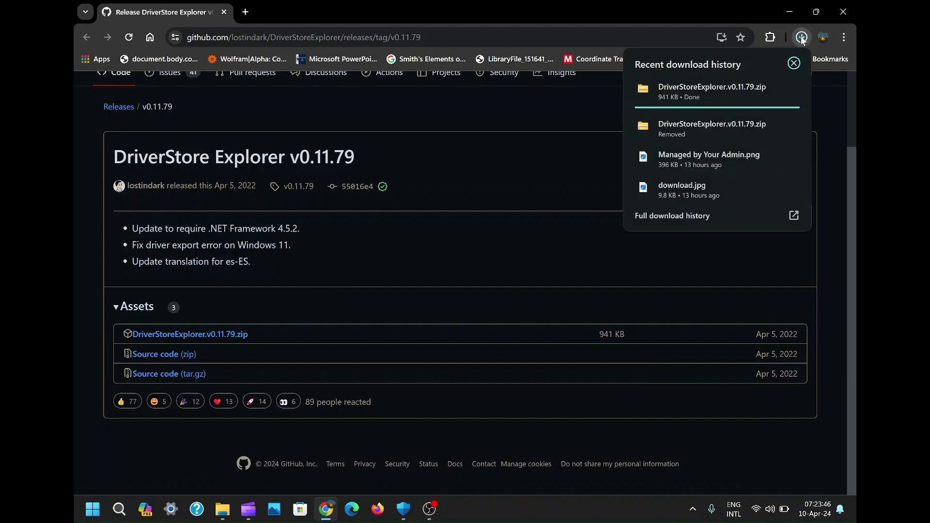
# - Extract DriverStoreExplorer.v0.11.79.zip into the Downloads folder
pyautogui.click(708, 91)
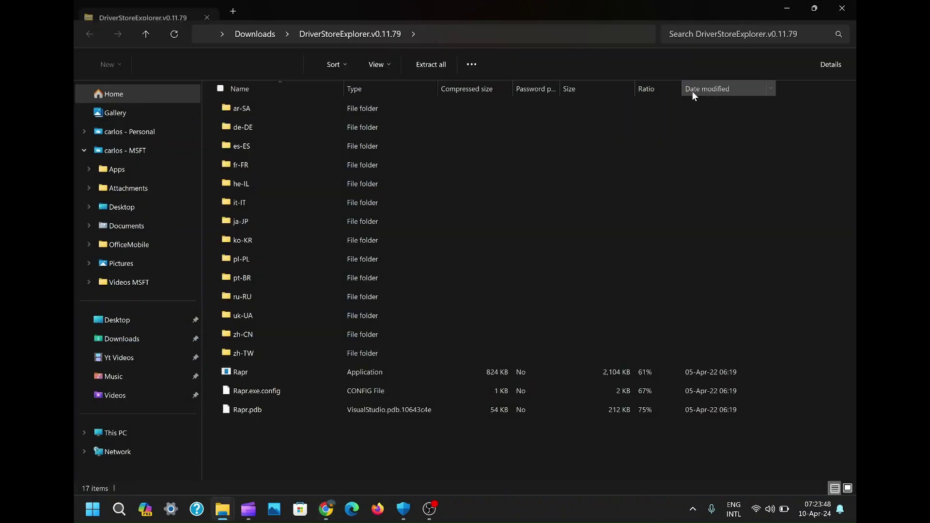
pyautogui.click(129, 324)
pyautogui.click(136, 339)
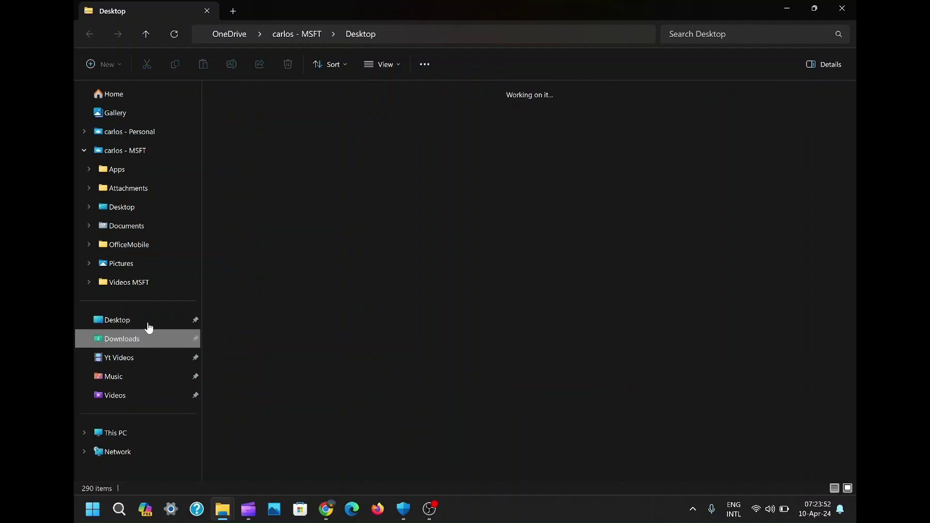
pyautogui.click(231, 123)
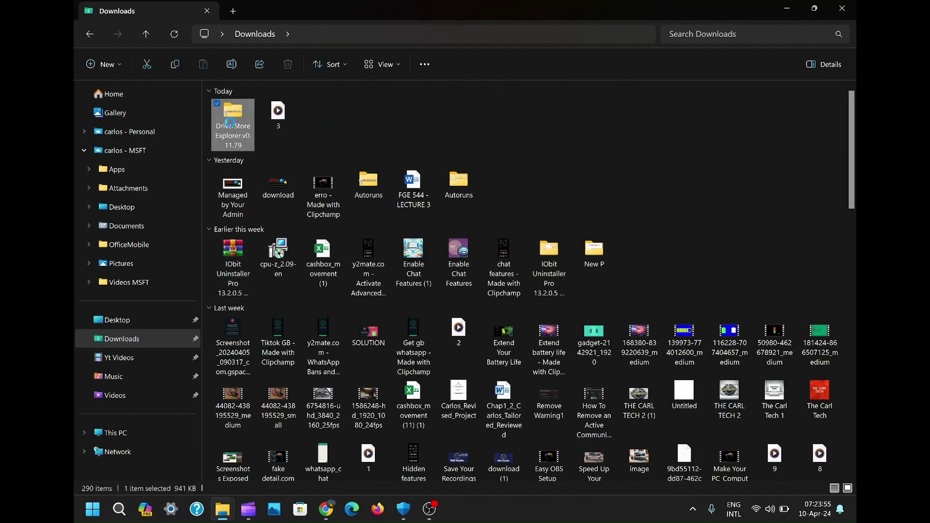
pyautogui.rightClick(231, 123)
pyautogui.click(291, 255)
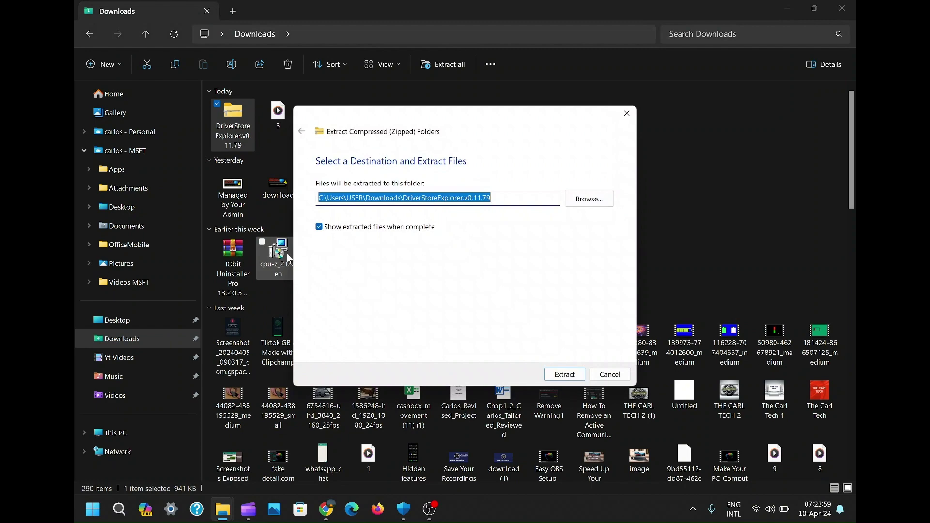
pyautogui.click(565, 375)
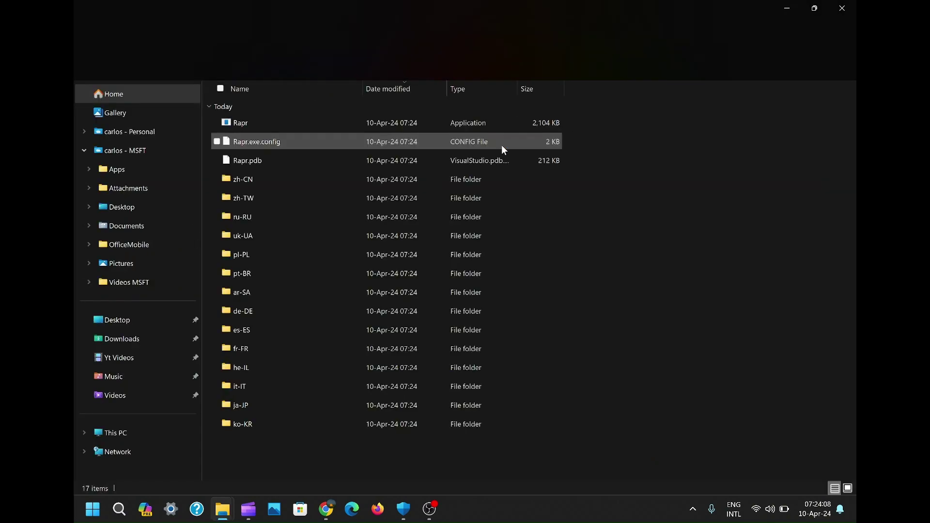
# - Run Rapr from the extracted DriverStoreExplorer folder as administrator
pyautogui.click(145, 339)
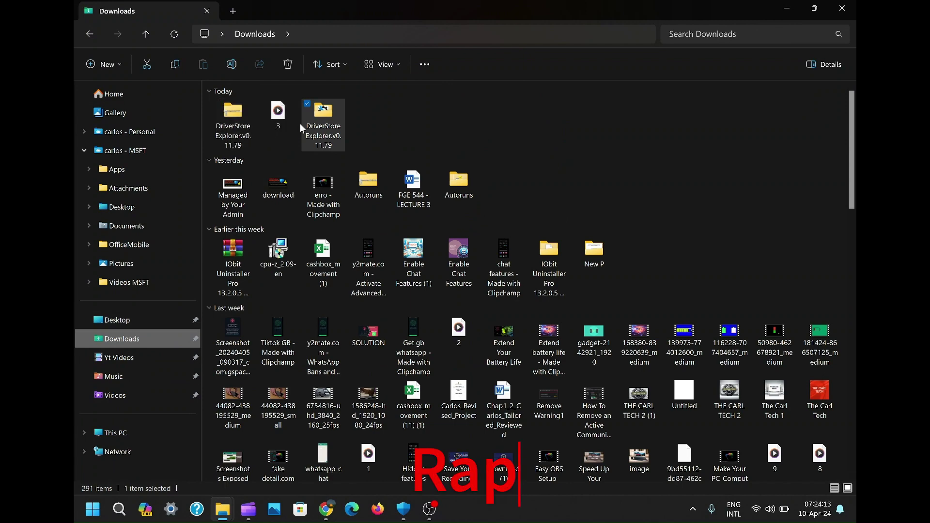
pyautogui.doubleClick(320, 119)
pyautogui.rightClick(288, 121)
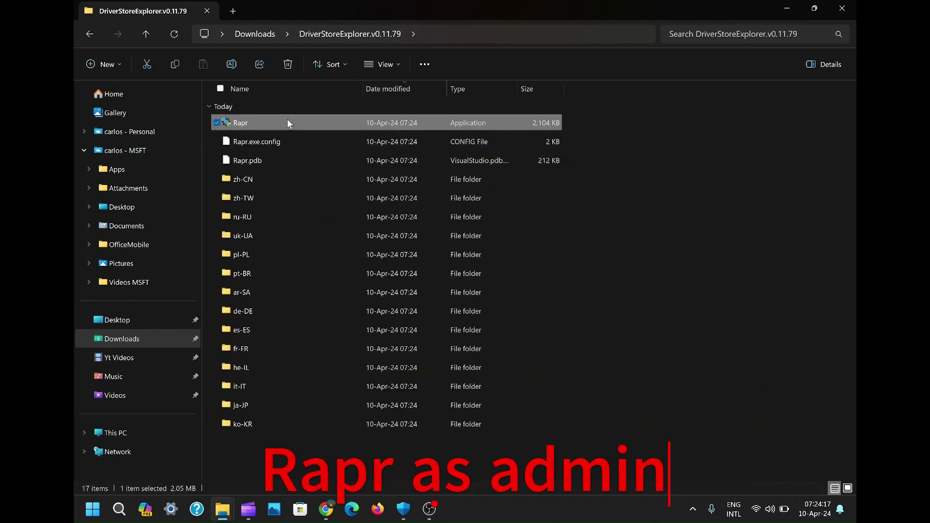
pyautogui.click(356, 196)
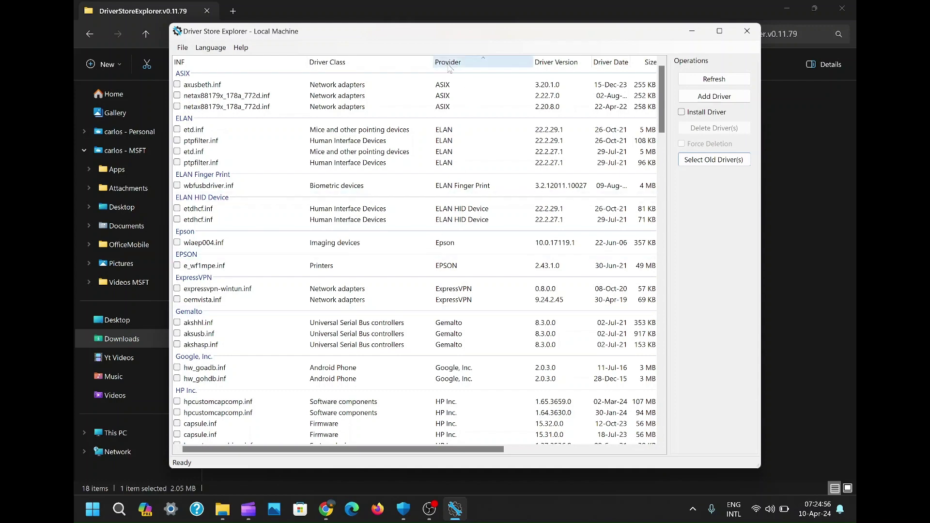
# - Scroll the driver list down to the Huawei Incorporated packages
pyautogui.scroll(-6, 475, 209)
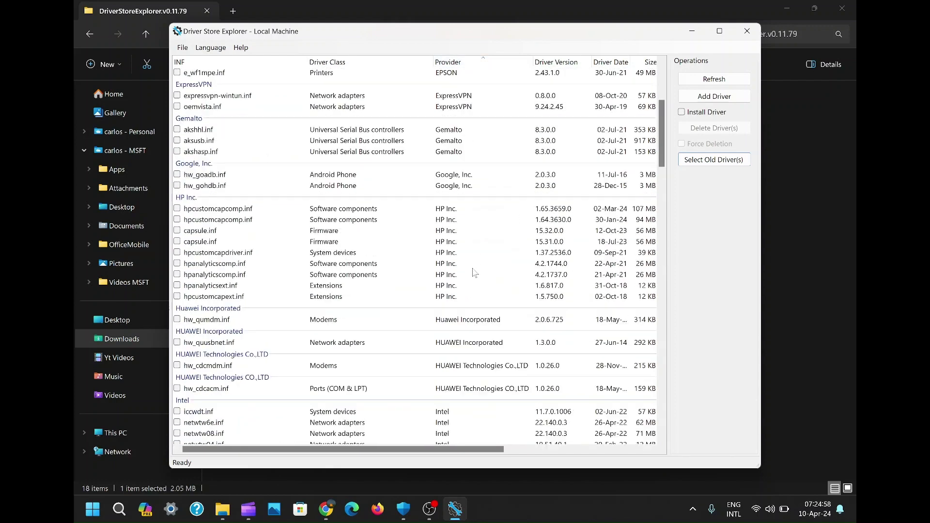
pyautogui.scroll(-1, 474, 273)
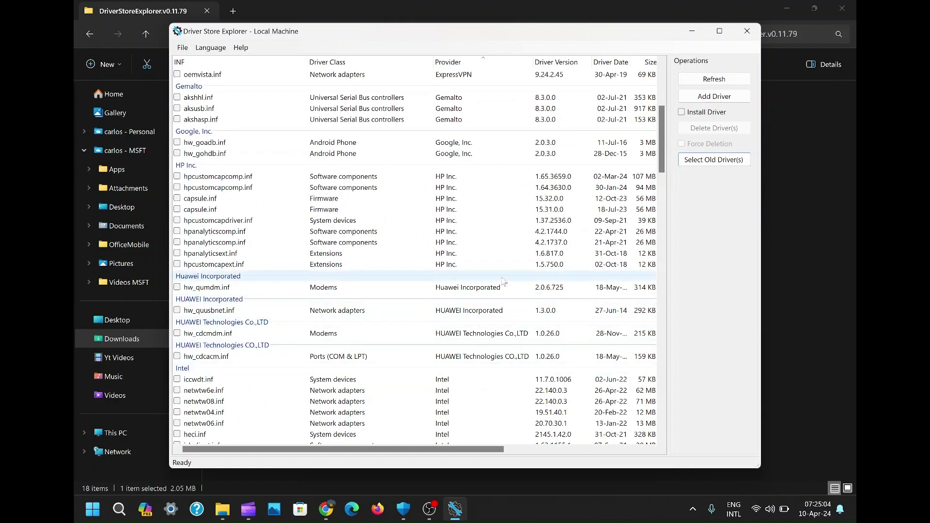
# - Expand the hw_cdcacm.sys, hw_quusbmdm.sys and ew_usbccgpfilter.sys entries to read their published names (oem82, oem91, oem53)
pyautogui.click(405, 509)
pyautogui.click(359, 260)
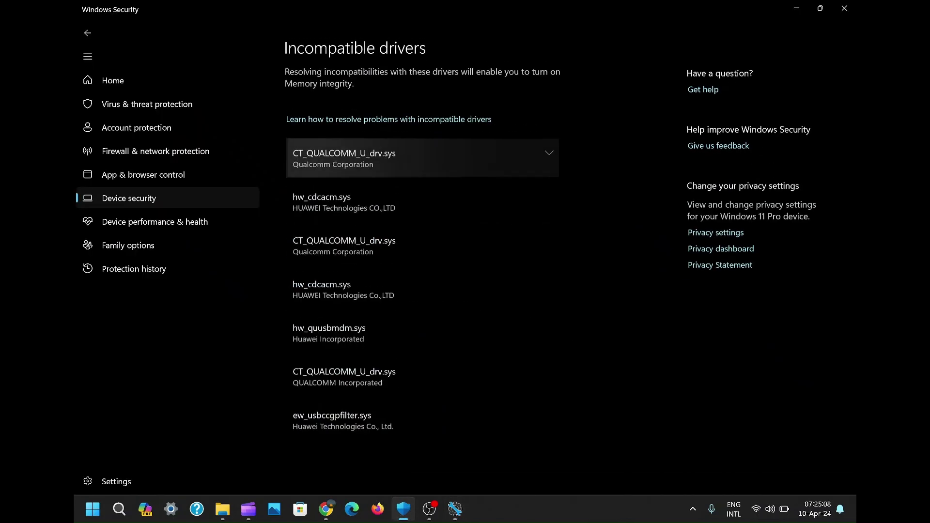
pyautogui.click(550, 191)
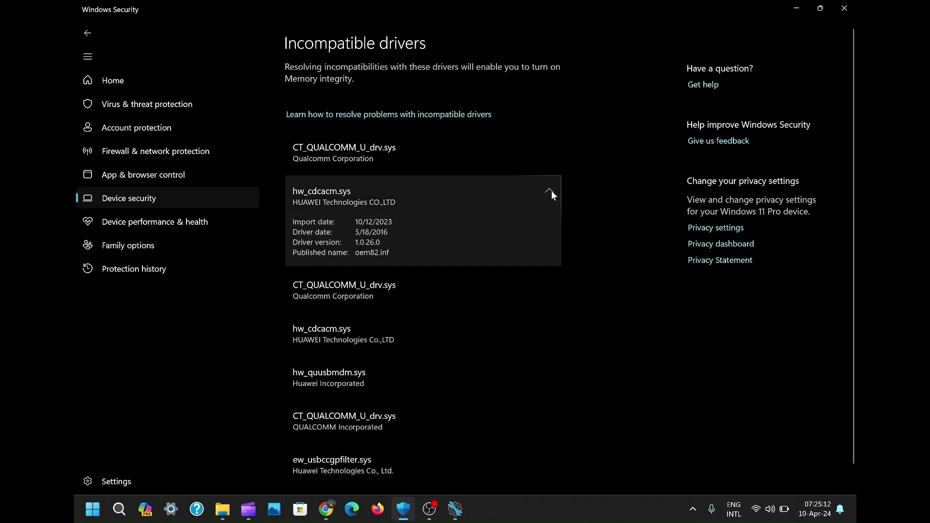
pyautogui.scroll(-1, 472, 335)
pyautogui.click(527, 310)
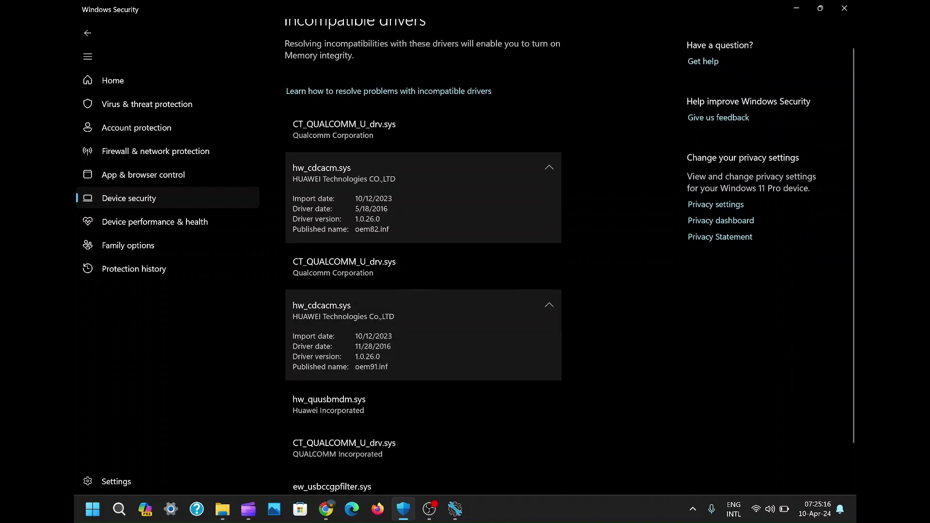
pyautogui.scroll(-2, 527, 310)
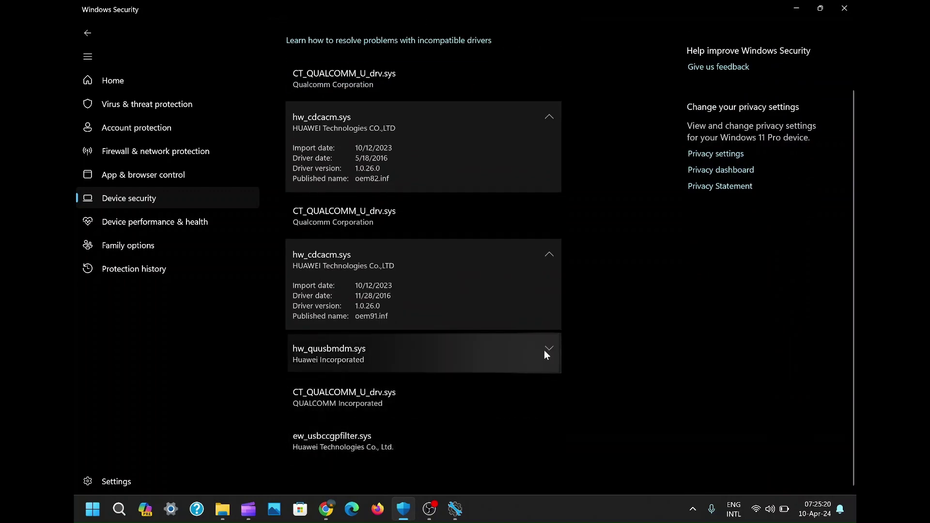
pyautogui.click(545, 350)
pyautogui.scroll(-2, 543, 350)
pyautogui.click(530, 425)
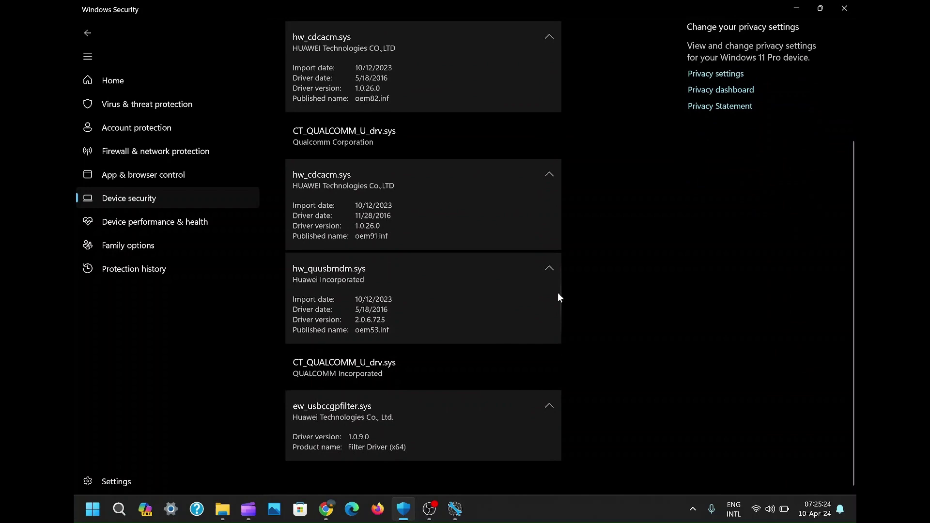
pyautogui.click(455, 509)
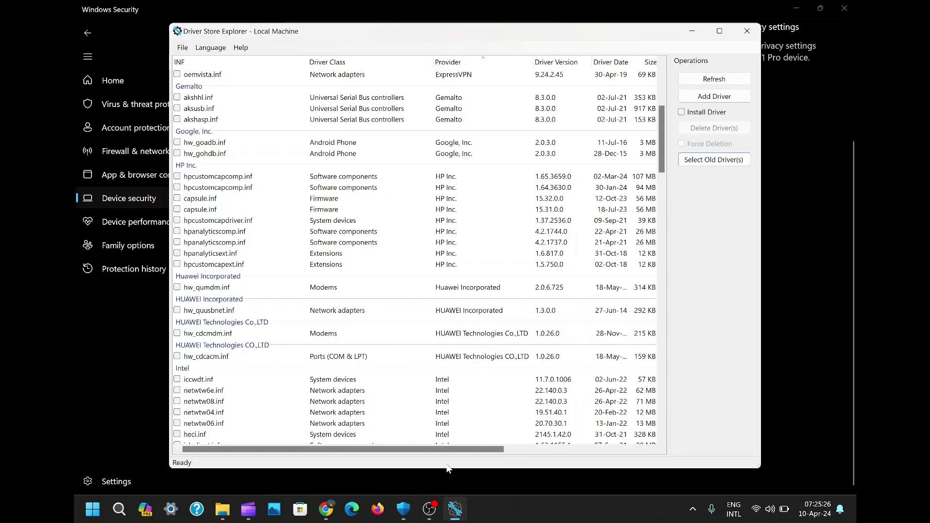
# - Delete the Huawei hw_qumdm.inf and hw_quusbnet.inf packages from the driver store
pyautogui.click(177, 287)
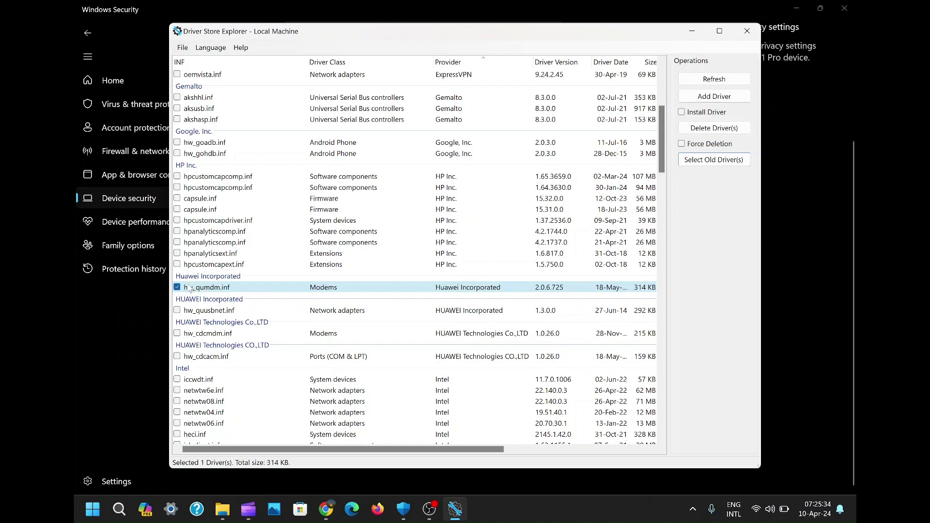
pyautogui.rightClick(190, 289)
pyautogui.click(243, 335)
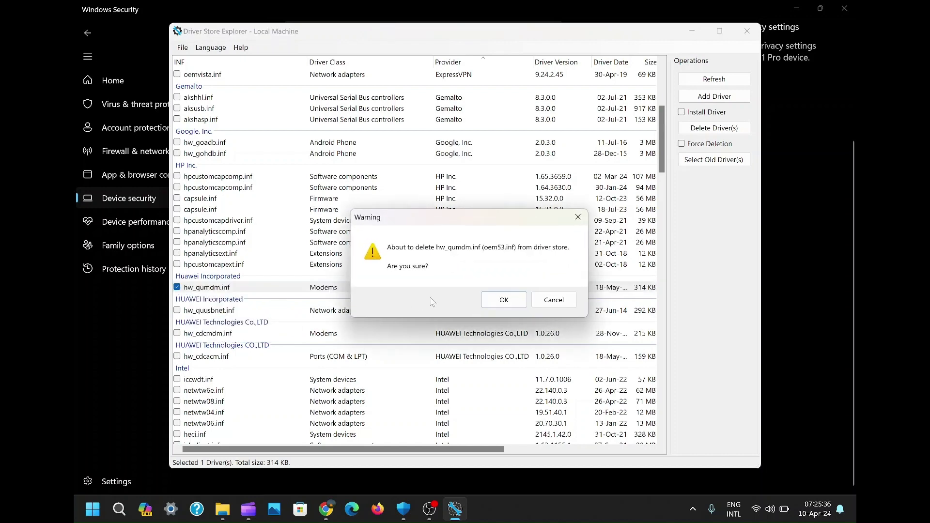
pyautogui.press('Return')
pyautogui.click(177, 287)
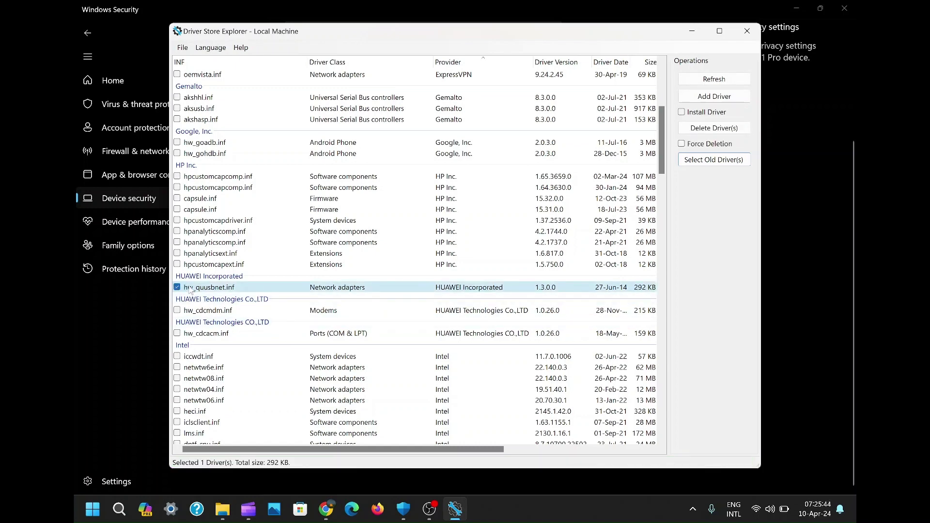
pyautogui.rightClick(189, 289)
pyautogui.click(242, 337)
pyautogui.press('Return')
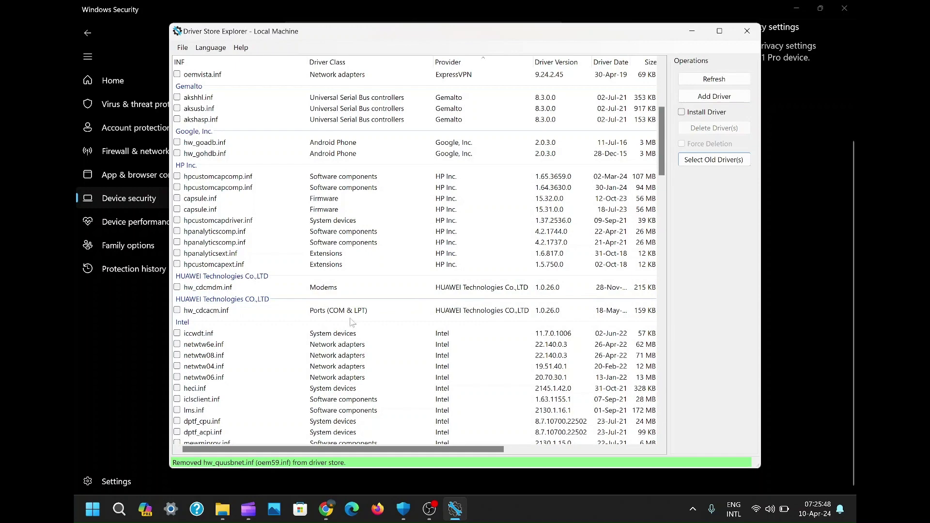
# - Delete the Huawei hw_cdcmdm.inf and hw_cdcacm.inf packages from the driver store
pyautogui.click(177, 287)
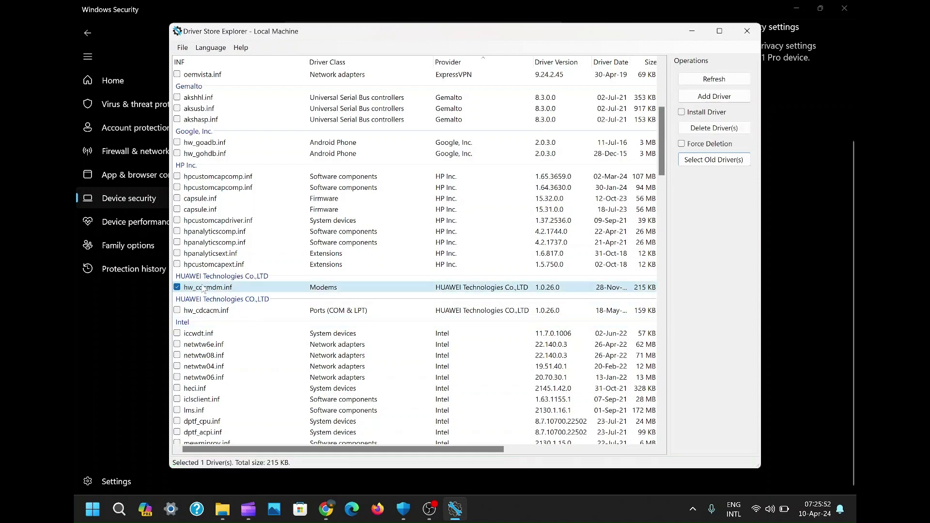
pyautogui.rightClick(203, 287)
pyautogui.click(245, 339)
pyautogui.press('Return')
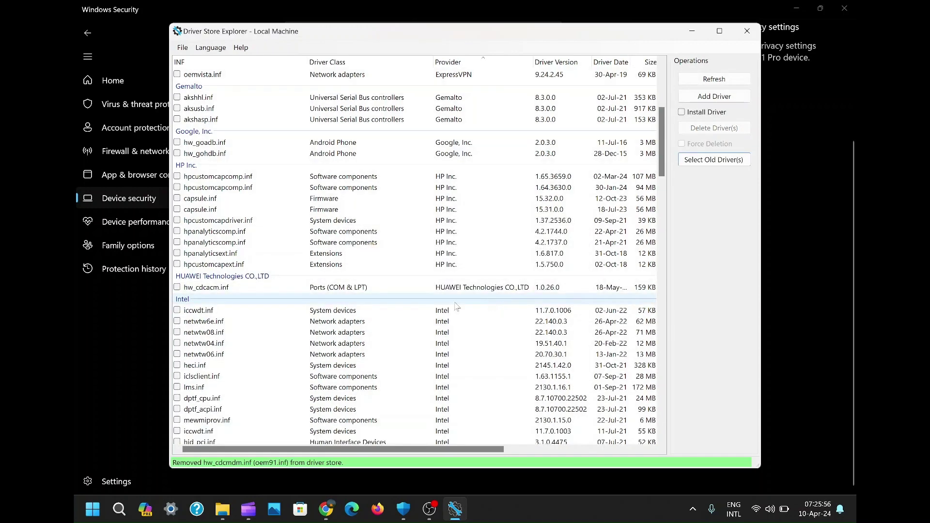
pyautogui.click(177, 288)
pyautogui.rightClick(197, 288)
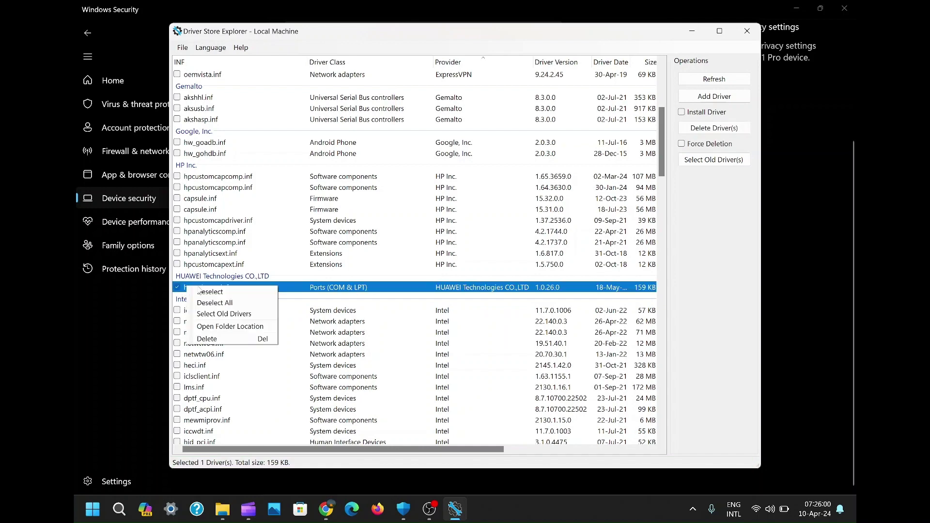
pyautogui.click(238, 338)
pyautogui.press('Return')
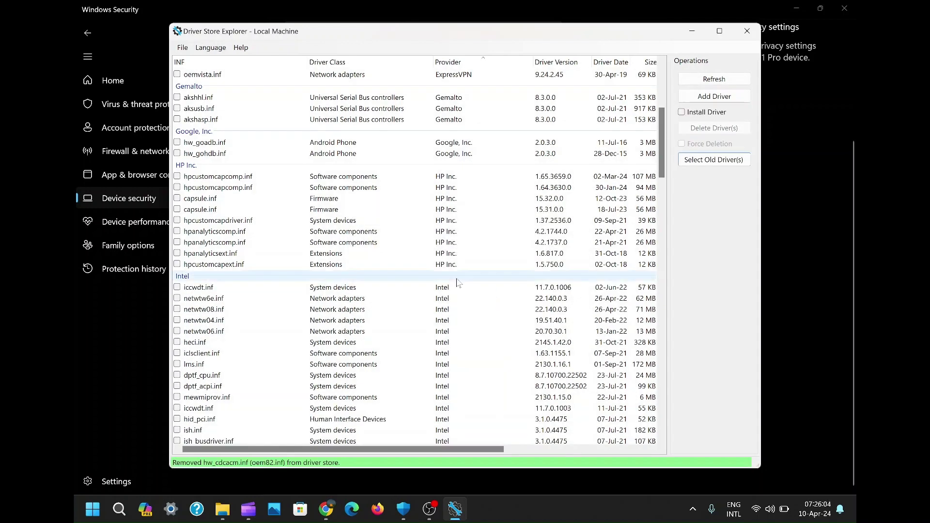
# - From Device security, rerun the Core isolation scan and open Review incompatible drivers
pyautogui.click(404, 508)
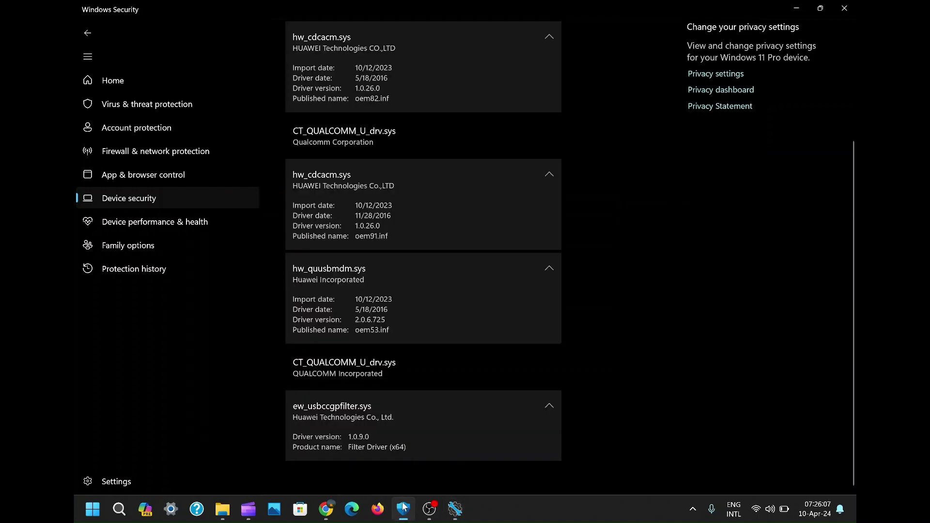
pyautogui.scroll(4, 471, 240)
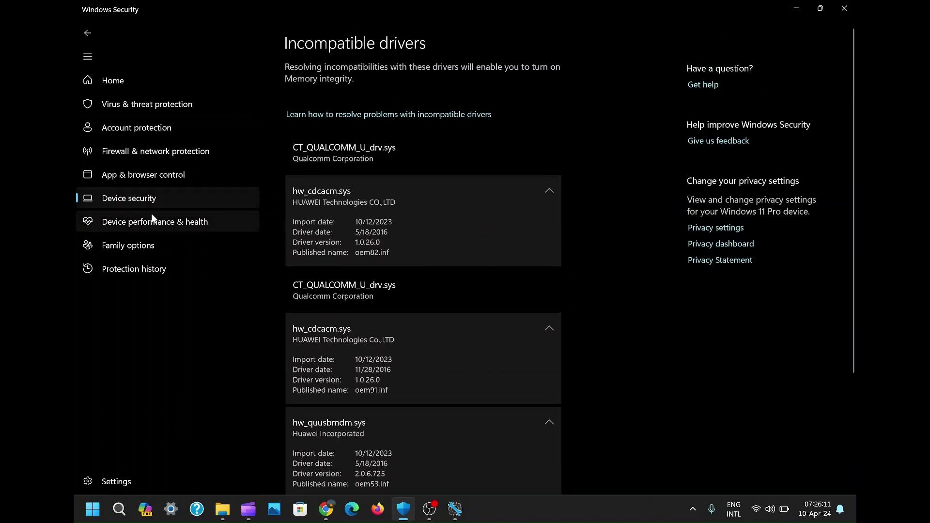
pyautogui.click(138, 199)
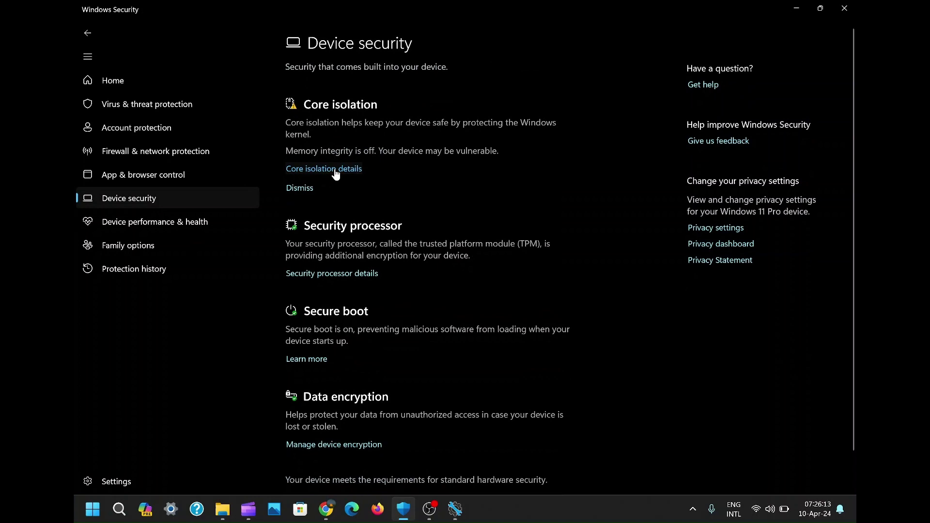
pyautogui.click(337, 170)
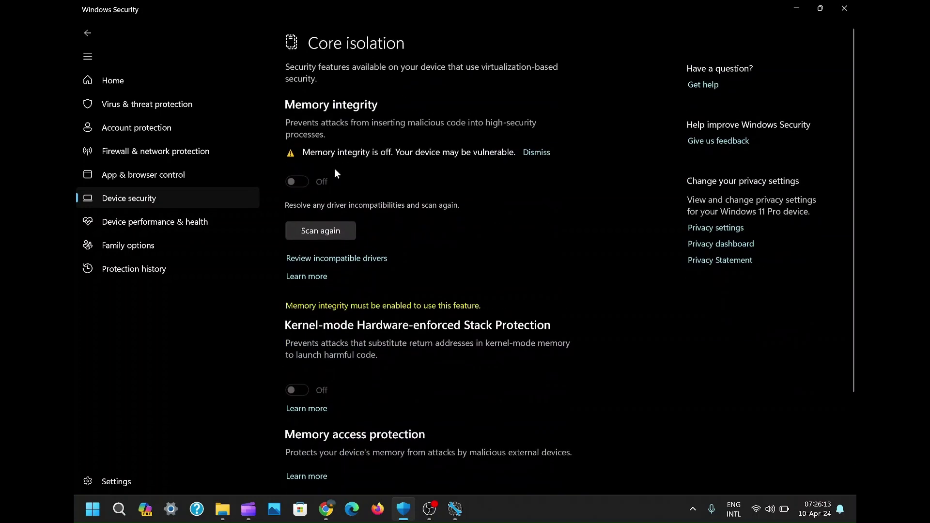
pyautogui.click(328, 231)
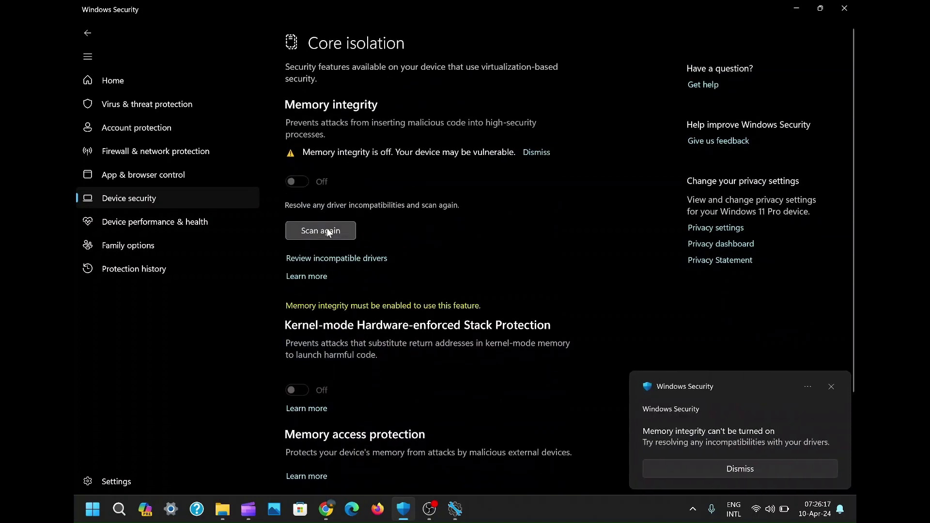
pyautogui.click(339, 258)
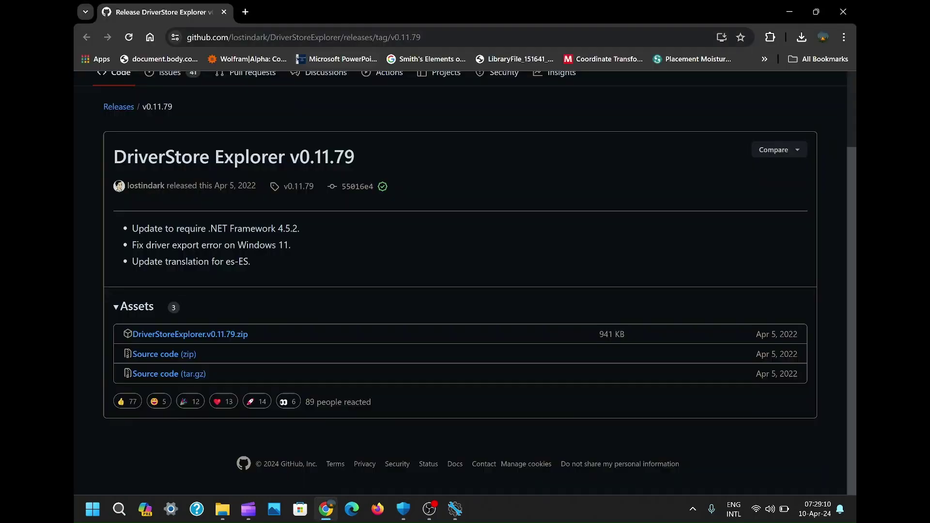
# - Search 'autoruns for windows', download Autoruns.zip from the Sysinternals page, and open it
pyautogui.click(246, 12)
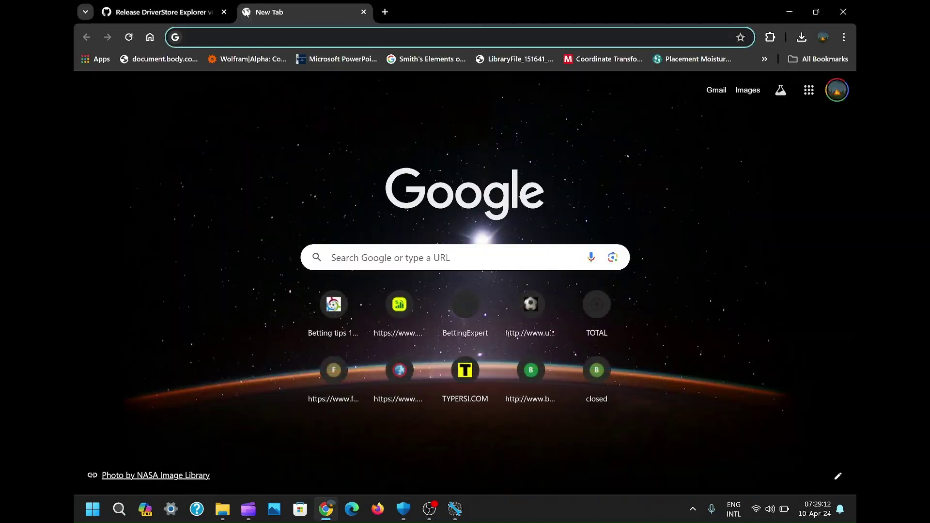
pyautogui.write('auto')
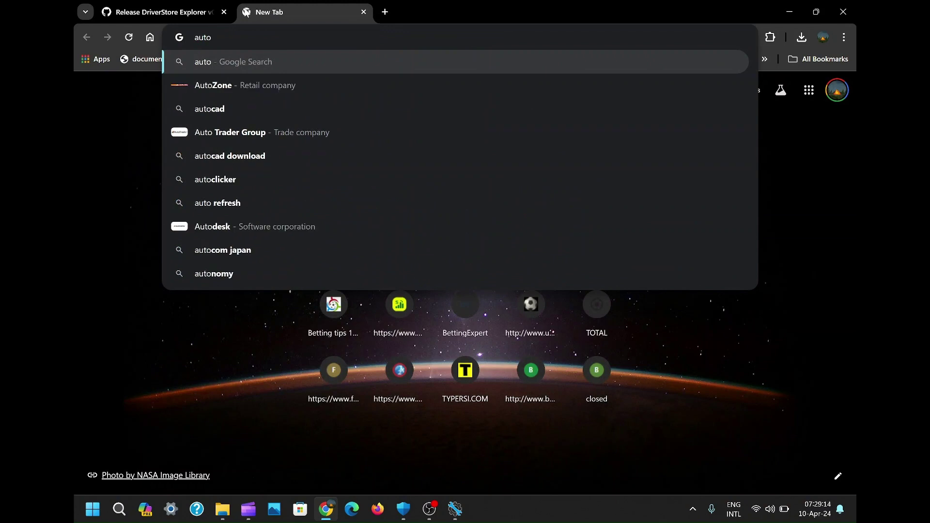
pyautogui.write('runs')
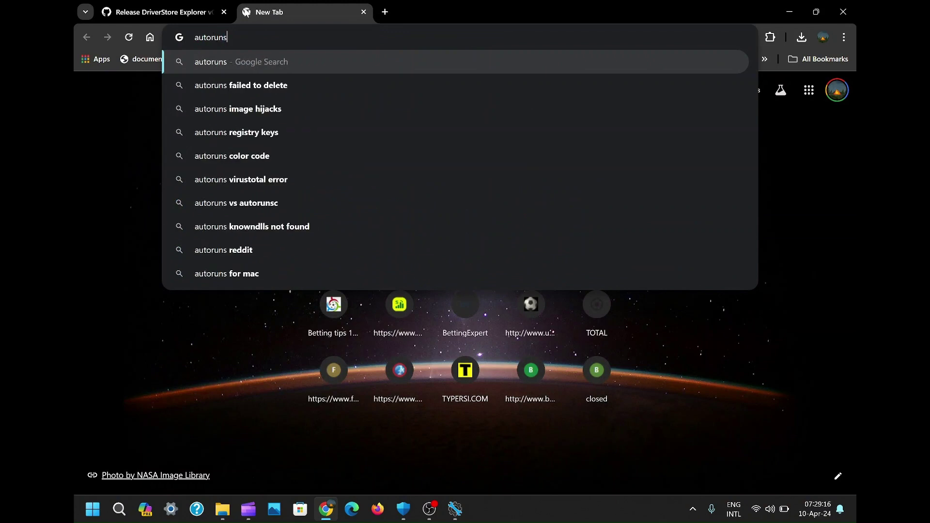
pyautogui.write(' for w')
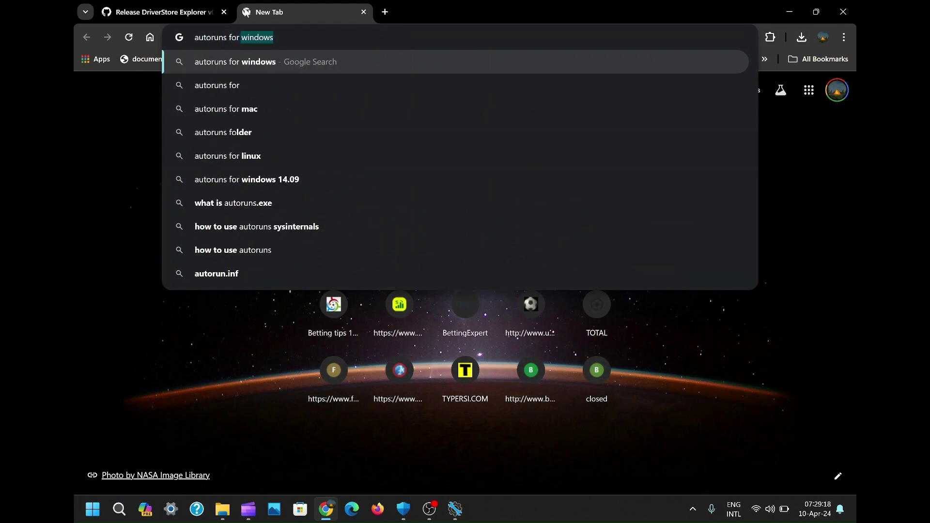
pyautogui.write('indows')
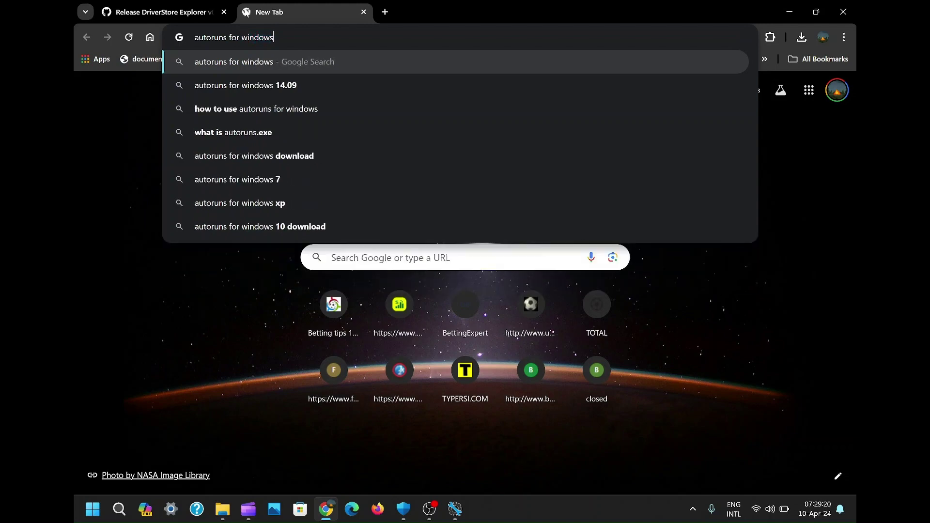
pyautogui.press('Return')
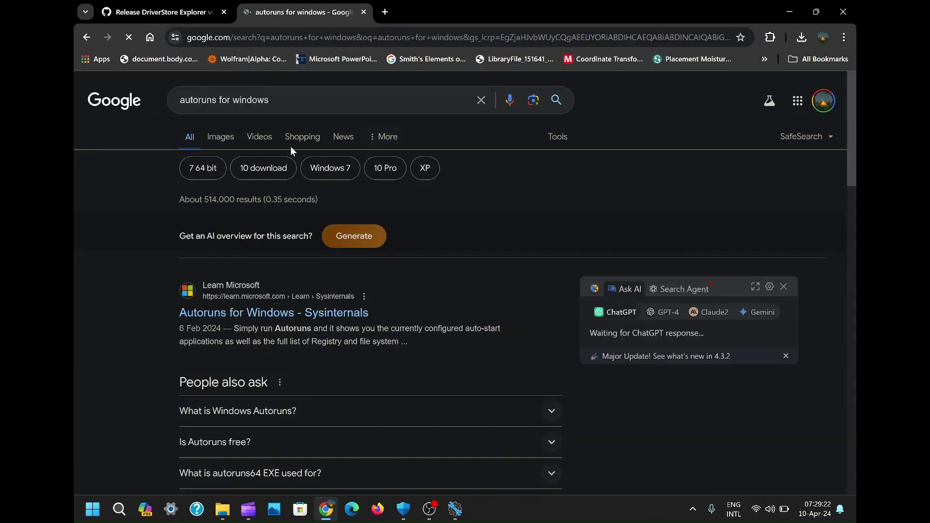
pyautogui.click(337, 314)
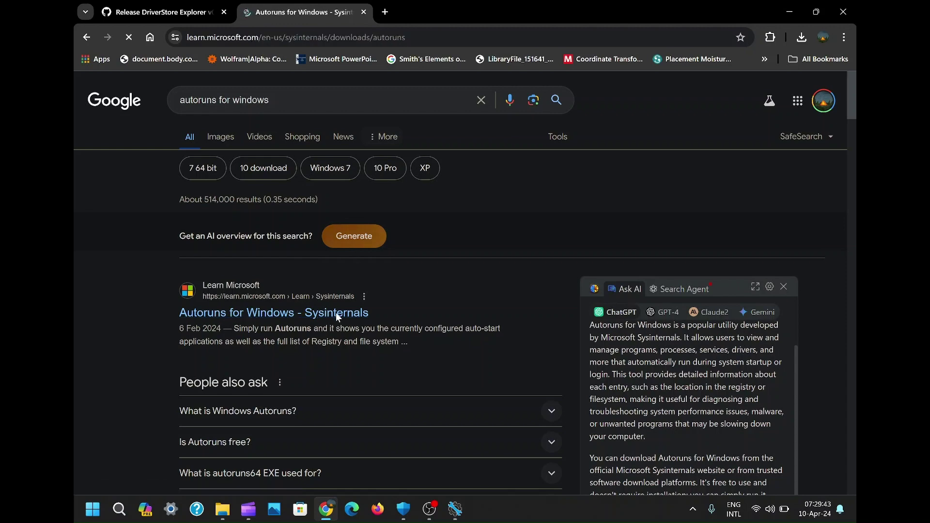
pyautogui.scroll(-3, 441, 303)
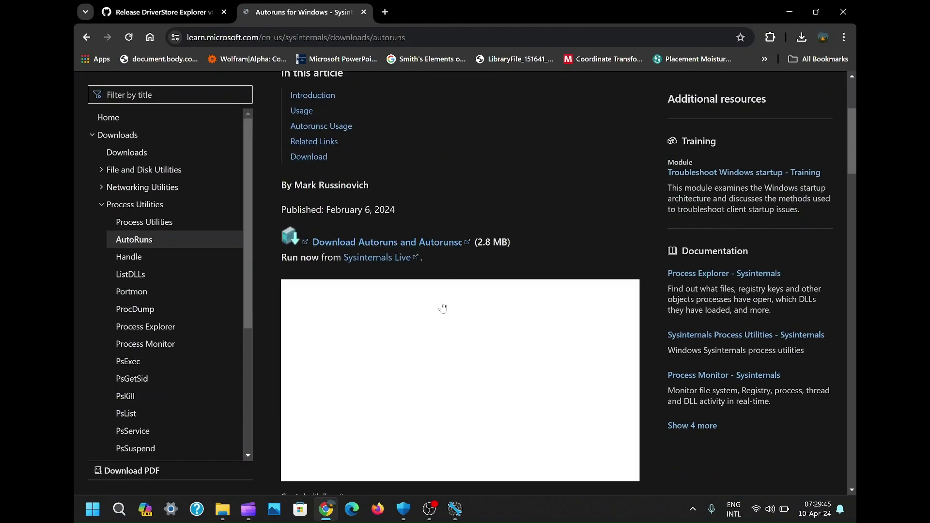
pyautogui.click(394, 244)
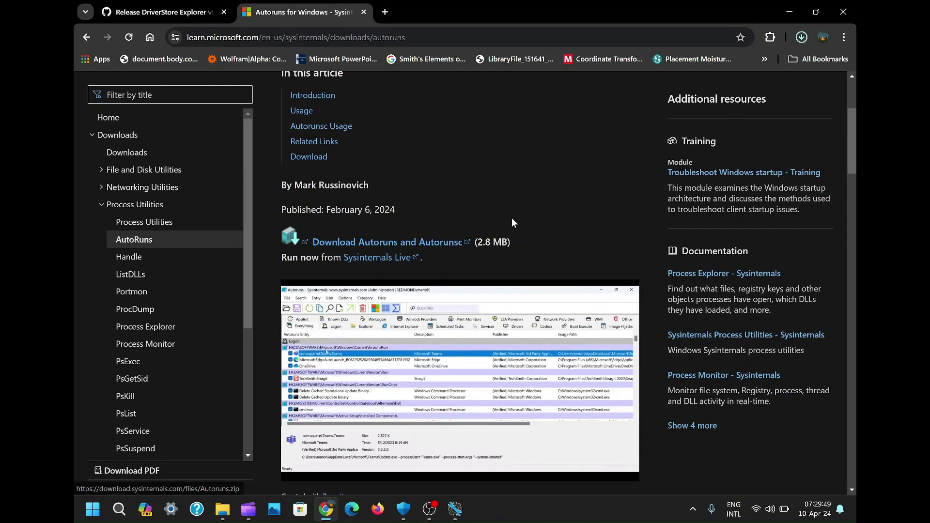
pyautogui.click(675, 71)
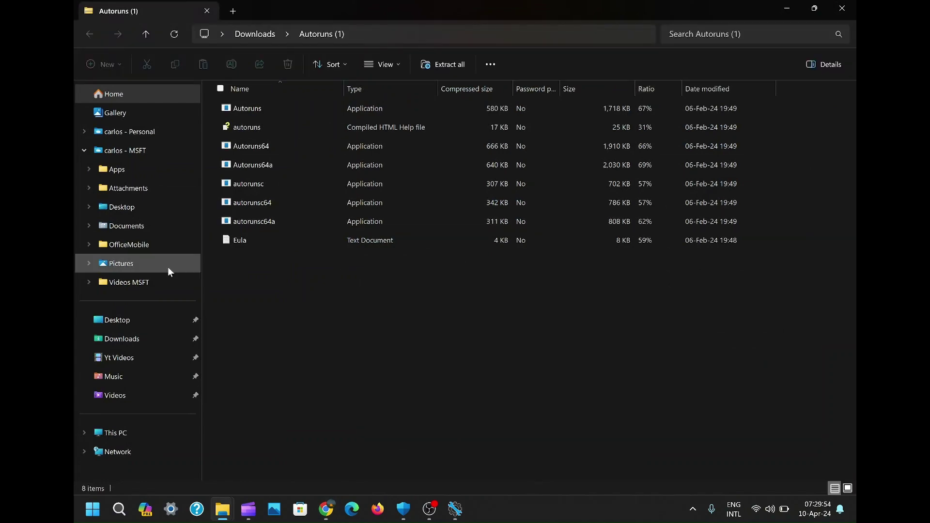
# - Extract the Autoruns (1) zip into its own folder and run Autoruns64 as administrator
pyautogui.click(142, 339)
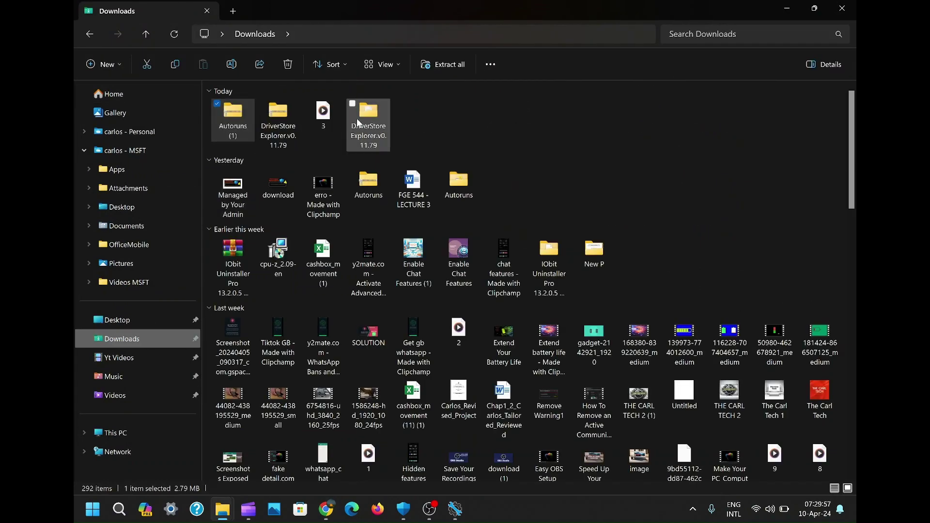
pyautogui.rightClick(233, 117)
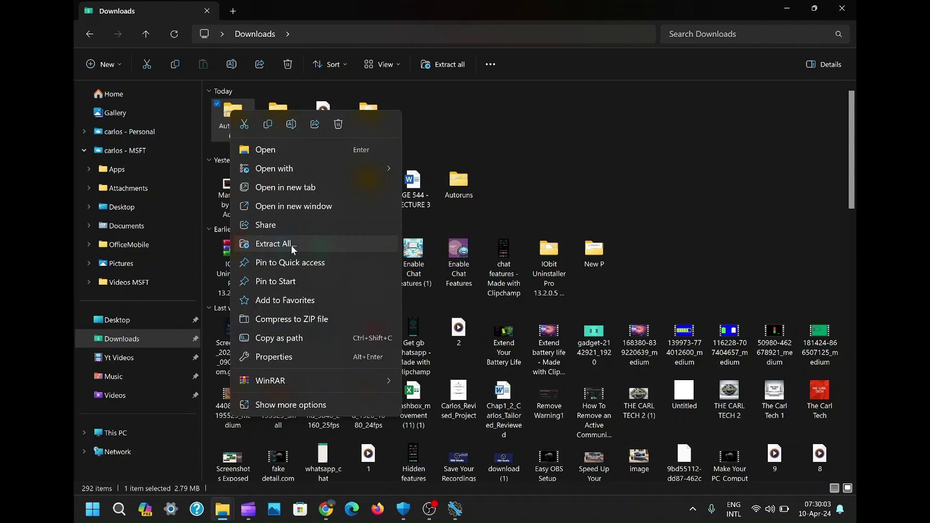
pyautogui.click(293, 245)
pyautogui.click(562, 373)
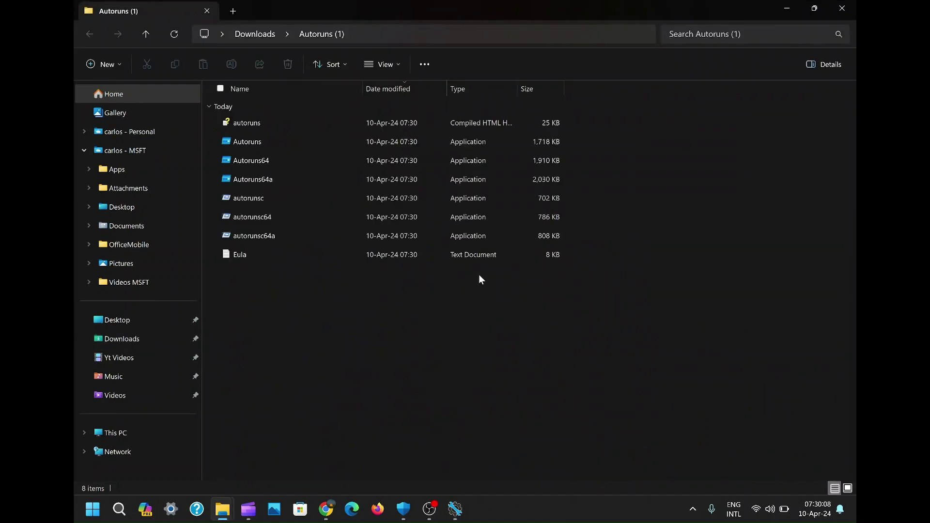
pyautogui.rightClick(275, 161)
pyautogui.click(326, 235)
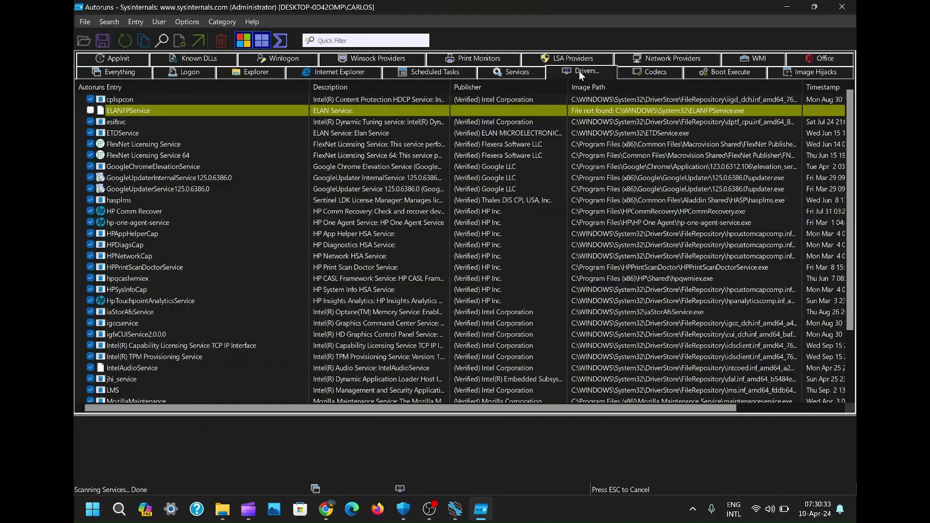
# - Delete the ew_usbccgpfilter entry from Autoruns' Drivers tab
pyautogui.click(580, 73)
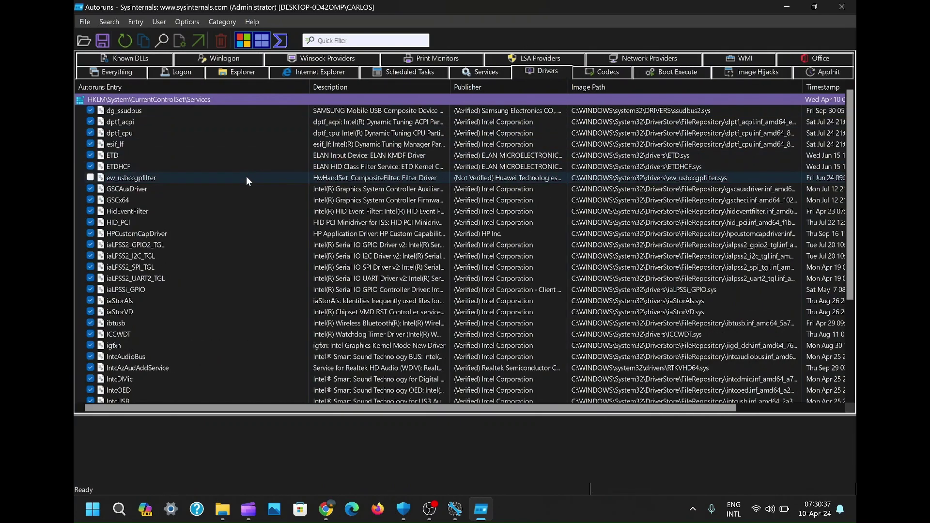
pyautogui.click(86, 177)
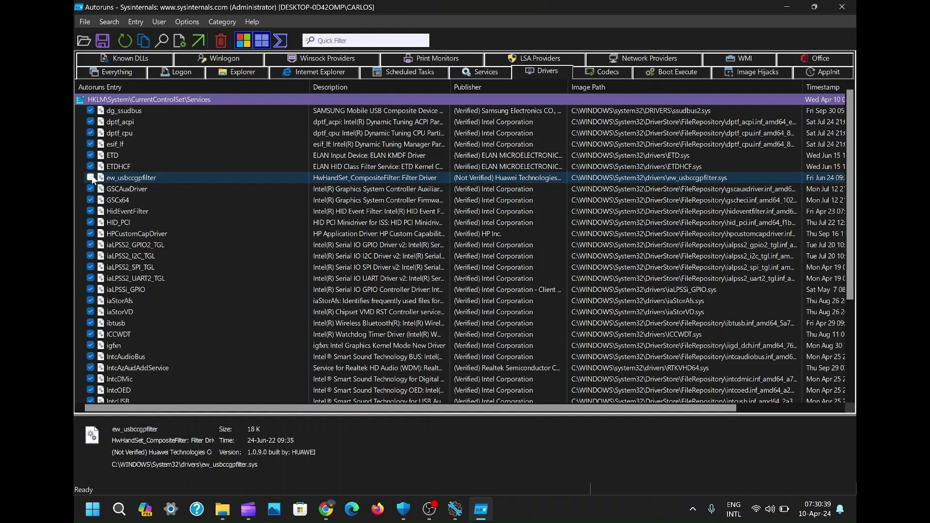
pyautogui.click(88, 176)
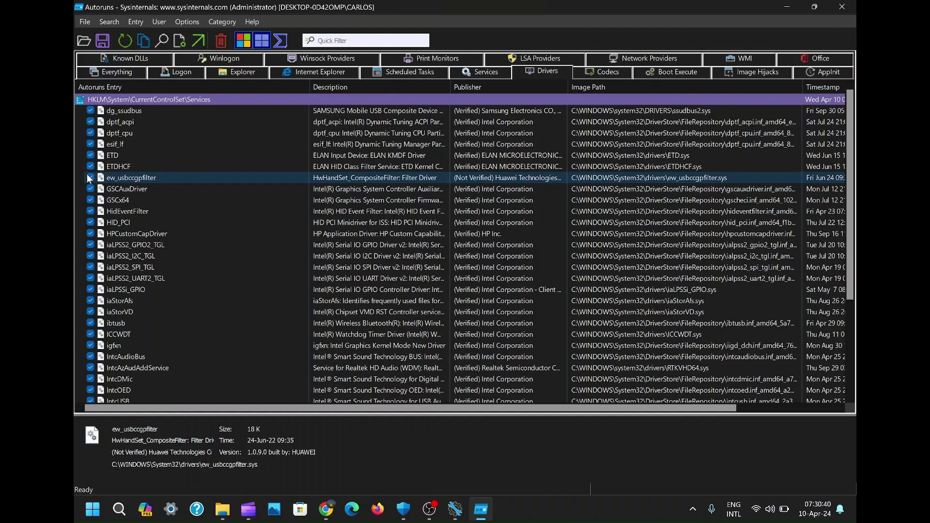
pyautogui.rightClick(113, 178)
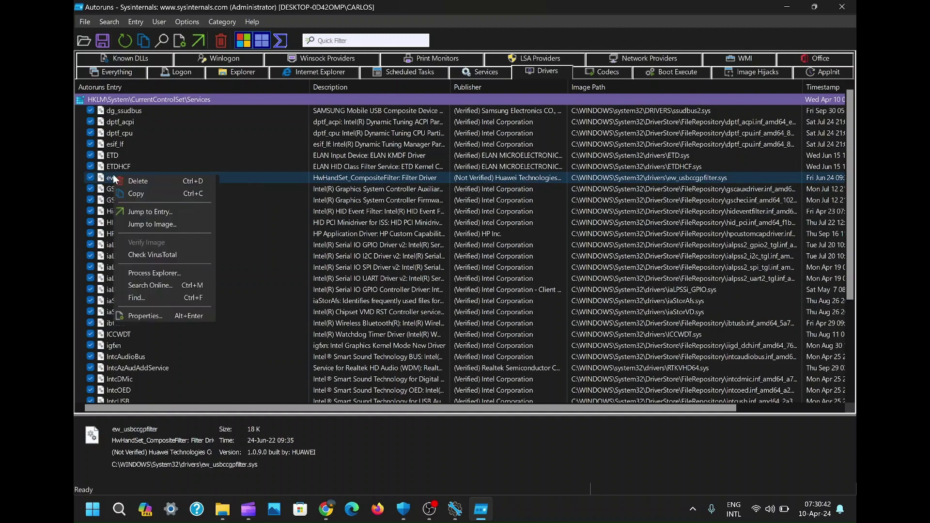
pyautogui.click(141, 182)
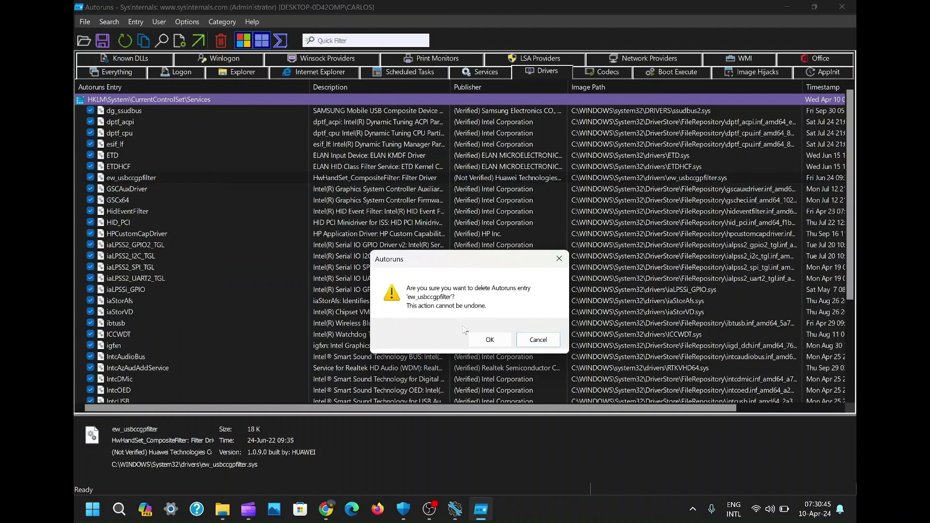
pyautogui.click(482, 338)
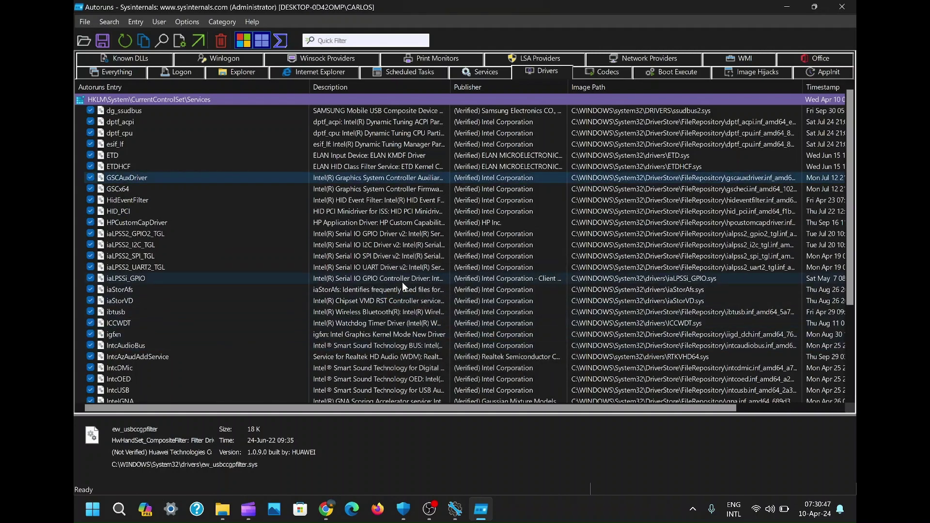
# - Check the driver list, then minimize Autoruns to reveal Windows Security's incompatible drivers
pyautogui.scroll(-4, 436, 238)
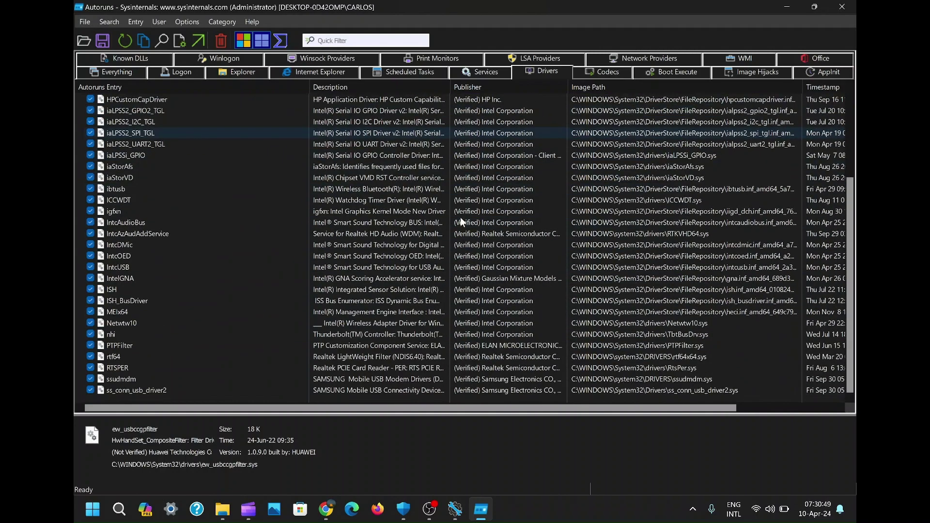
pyautogui.scroll(4, 461, 221)
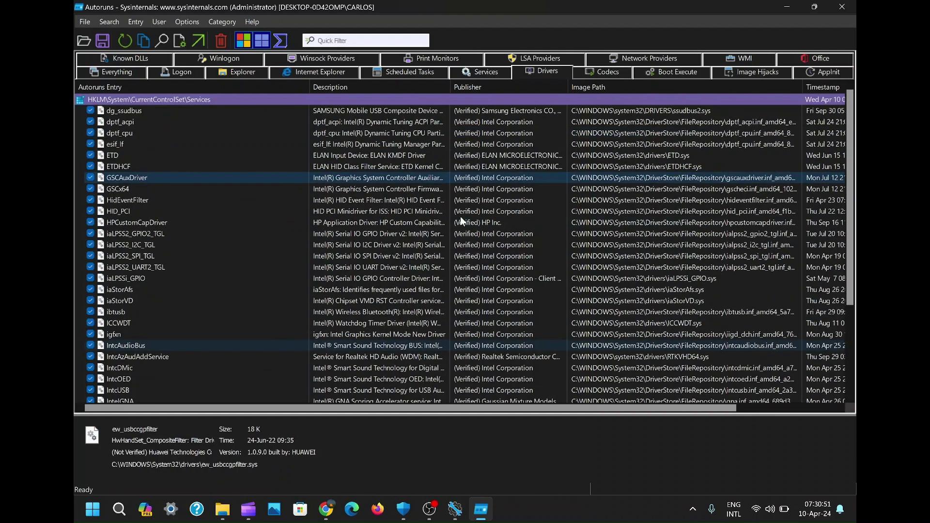
pyautogui.click(786, 7)
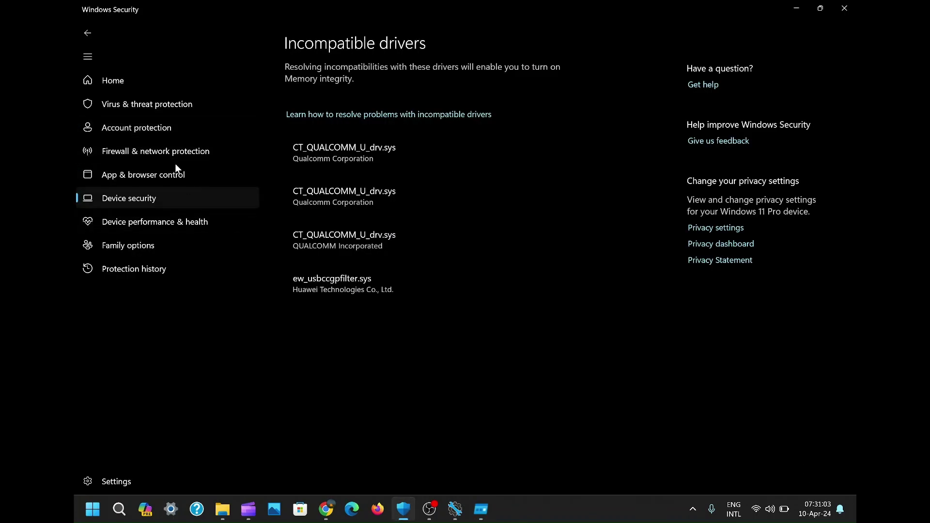
pyautogui.click(90, 30)
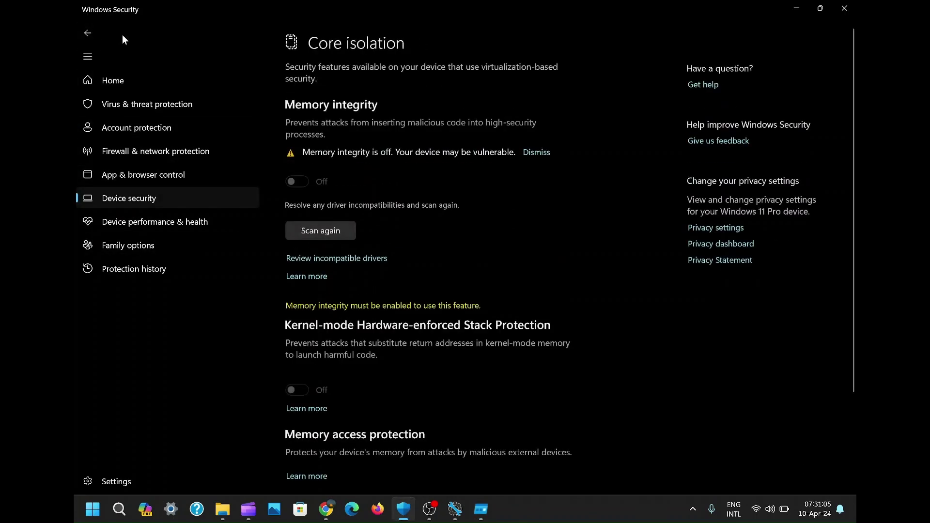
pyautogui.click(315, 220)
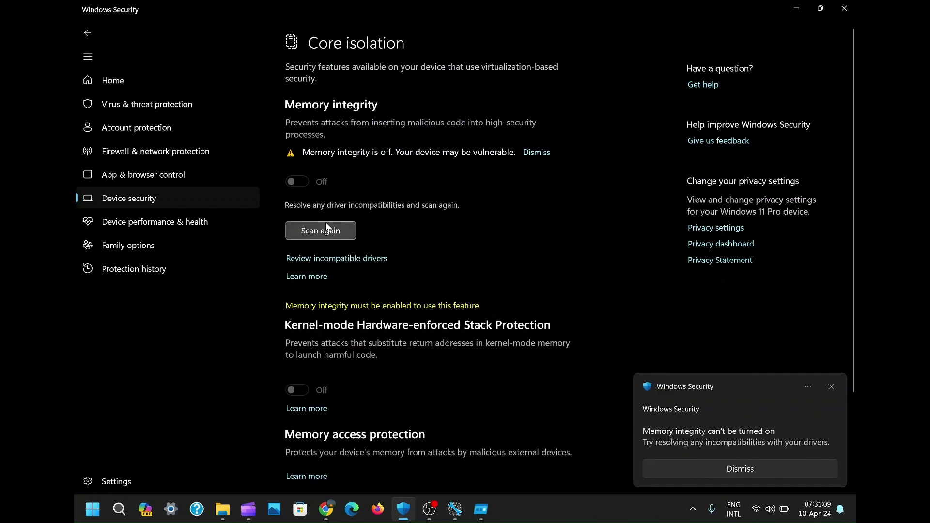
pyautogui.click(343, 258)
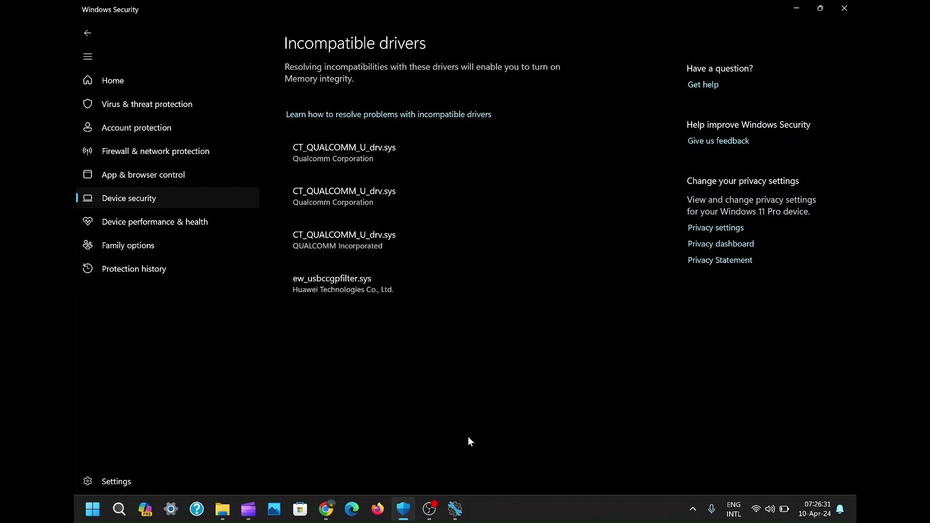
# - Tick the Qualcomm ct_qualcomm_u_mdm.inf (oem8.inf) package and attempt to delete it
pyautogui.click(459, 501)
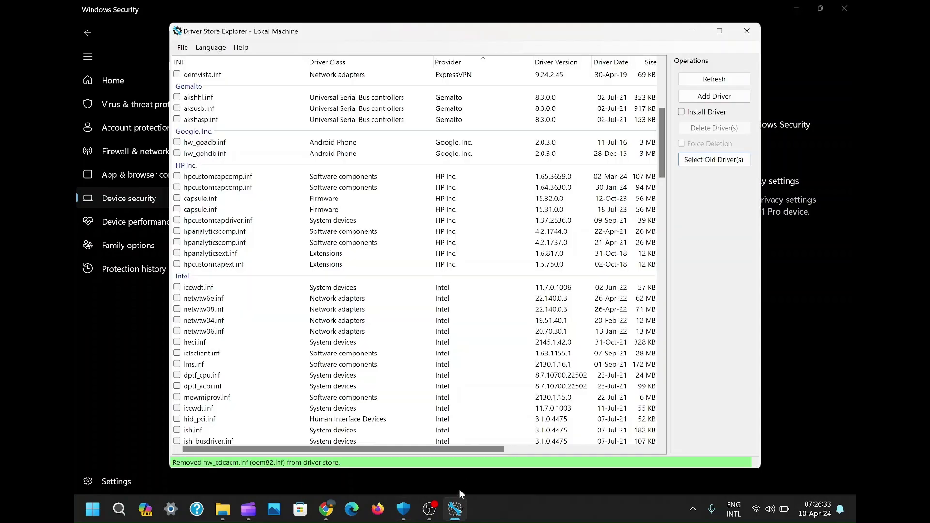
pyautogui.scroll(-15, 428, 293)
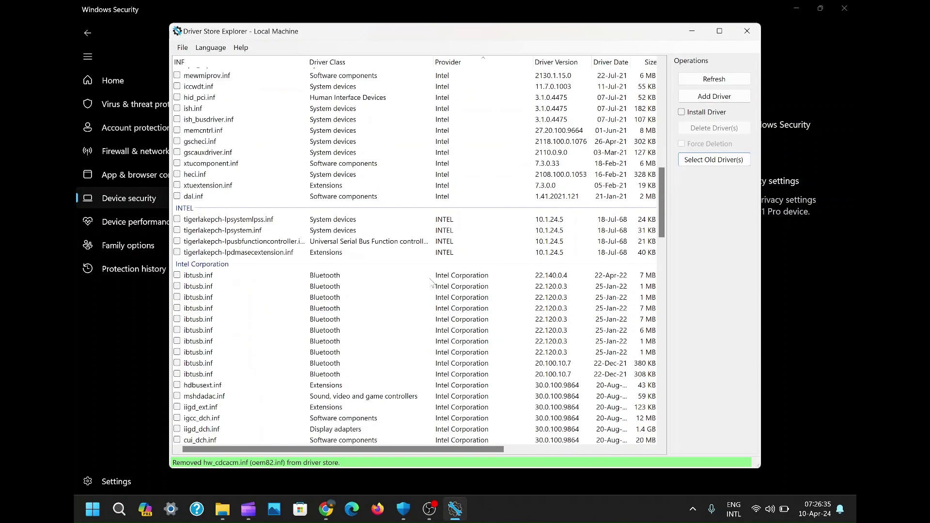
pyautogui.scroll(-15, 433, 284)
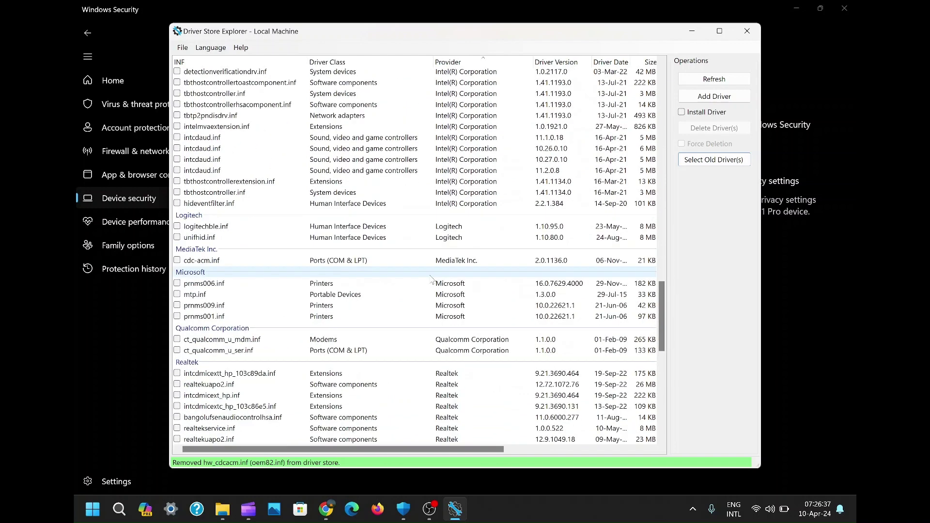
pyautogui.scroll(-3, 439, 263)
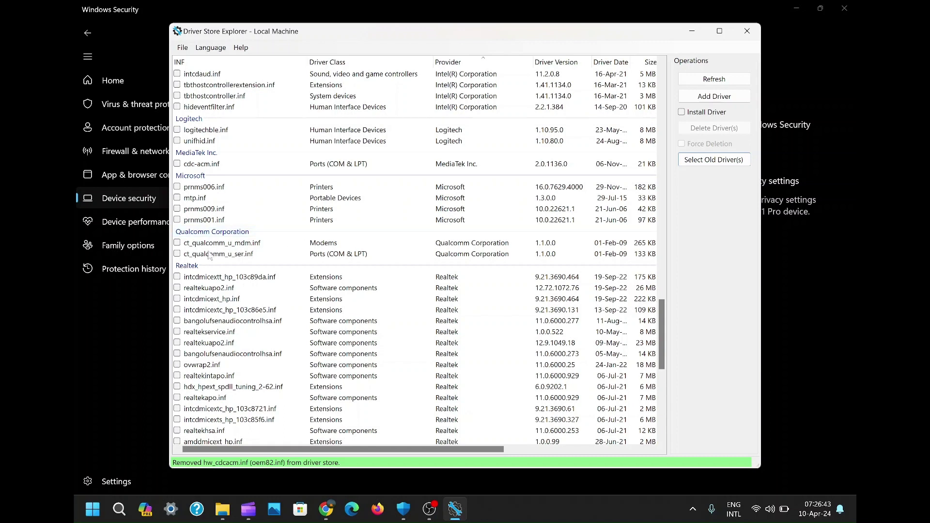
pyautogui.click(177, 243)
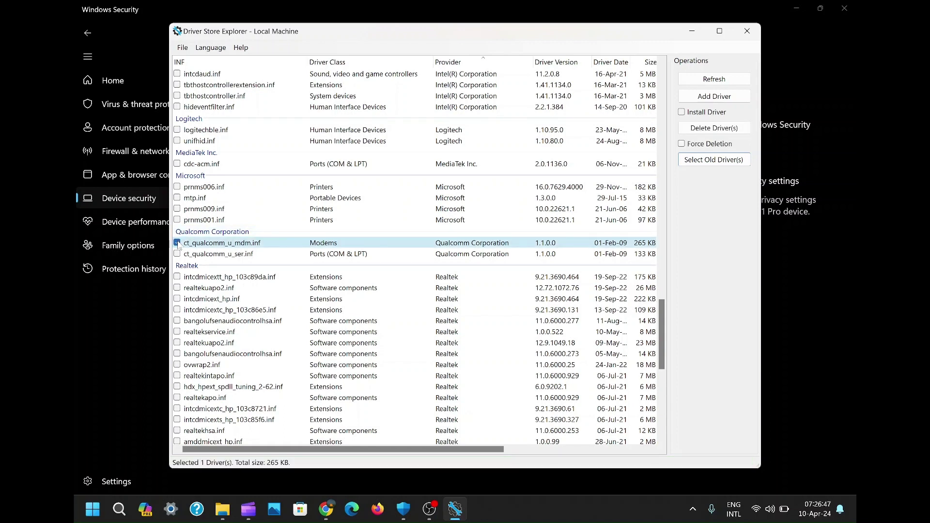
pyautogui.rightClick(179, 245)
pyautogui.click(206, 293)
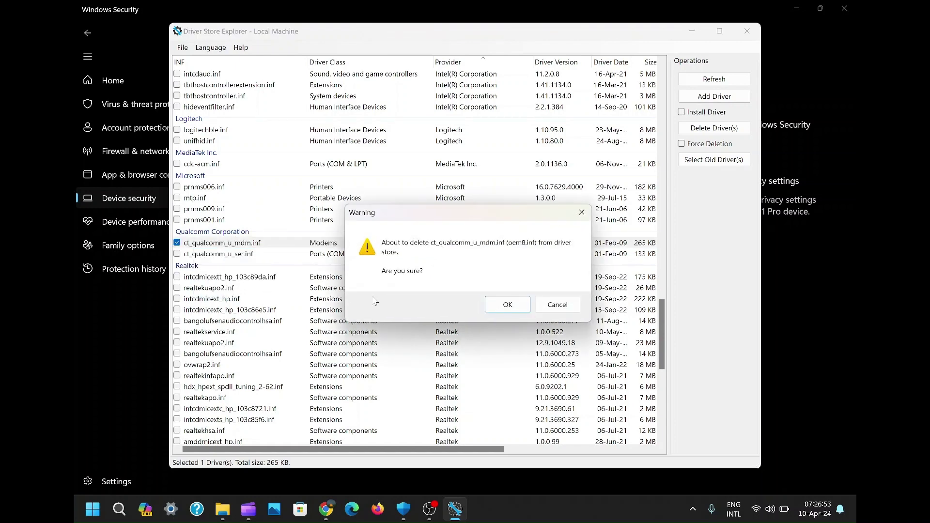
pyautogui.click(493, 310)
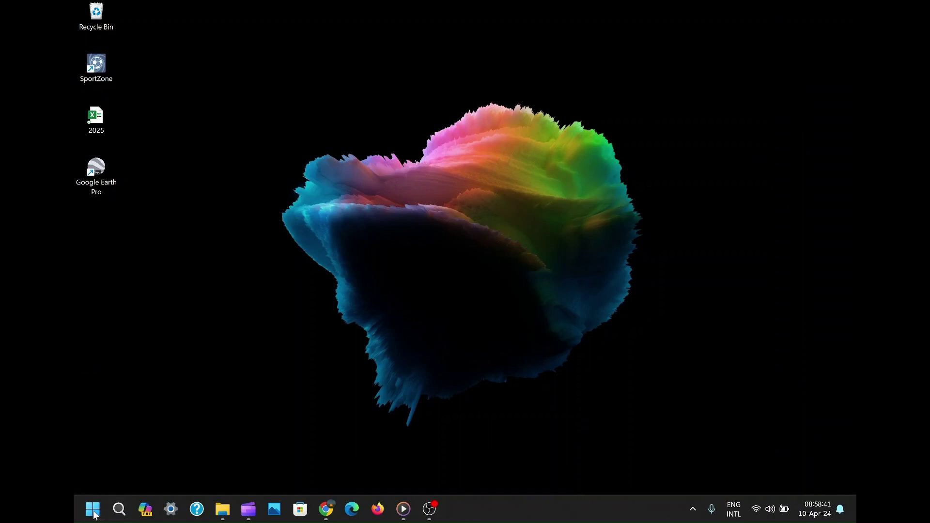
# - In an administrator terminal, rerun the pnputil /delete-driver command with oem8.inf instead of oem9.inf
pyautogui.rightClick(92, 509)
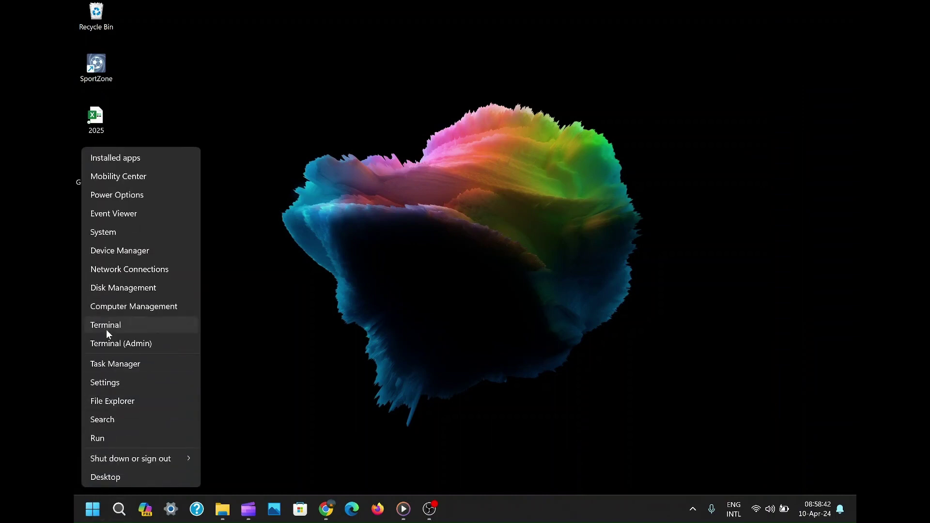
pyautogui.click(117, 343)
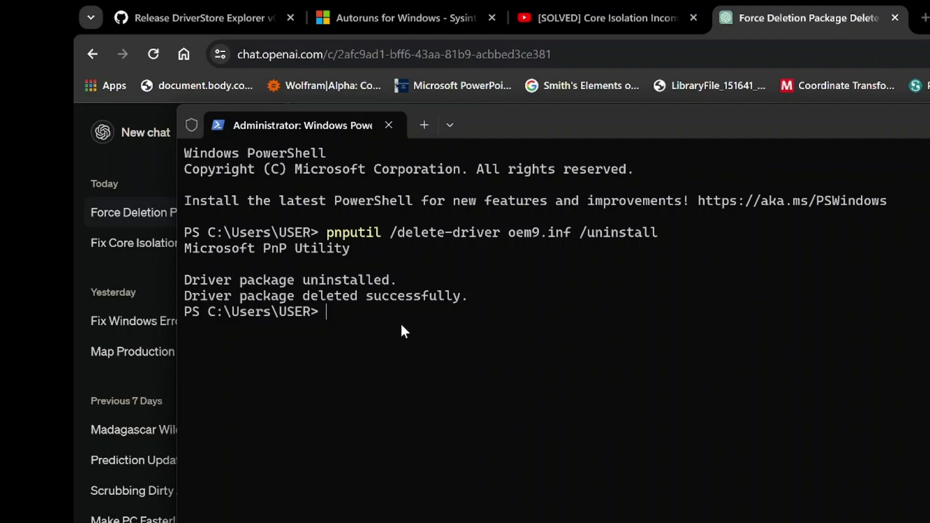
pyautogui.press('Up')
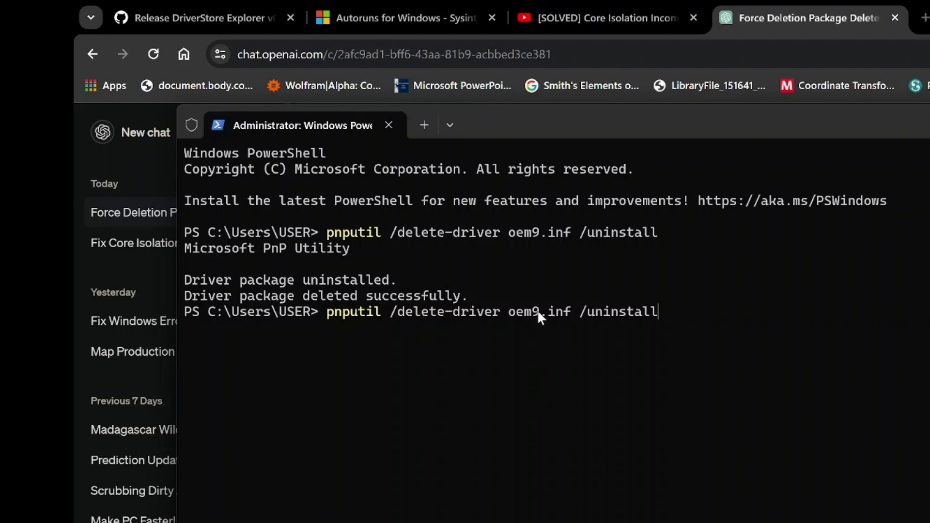
pyautogui.press('Left')
pyautogui.press('Left')
pyautogui.press('Left')
pyautogui.press('Left')
pyautogui.press('Left')
pyautogui.press('Left')
pyautogui.press('Left')
pyautogui.press('Left')
pyautogui.press('Left')
pyautogui.press('Left')
pyautogui.press('Left')
pyautogui.press('Left')
pyautogui.press('Left')
pyautogui.press('BackSpace')
pyautogui.write('8')
pyautogui.press('Return')
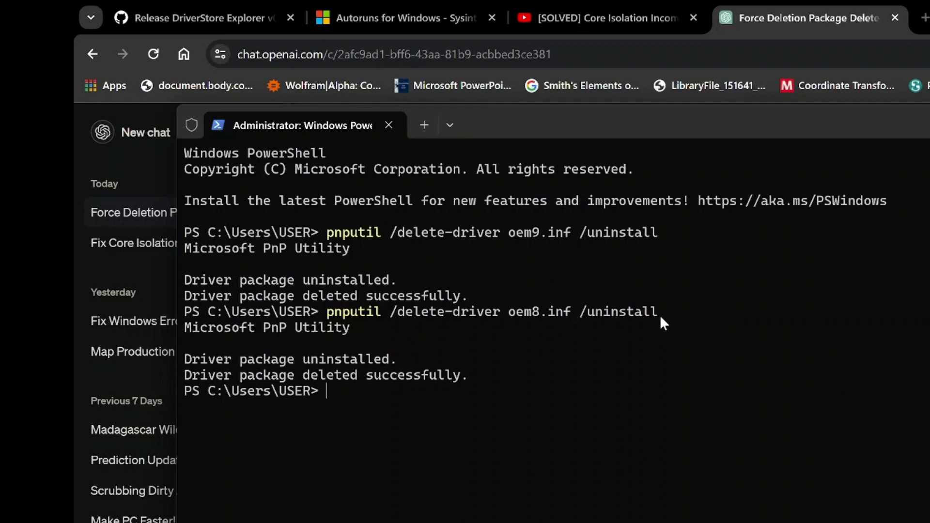
# - Compare the oem9.inf and oem8.inf deletion commands, then return to Windows Security
pyautogui.moveTo(662, 315); pyautogui.dragTo(329, 319)
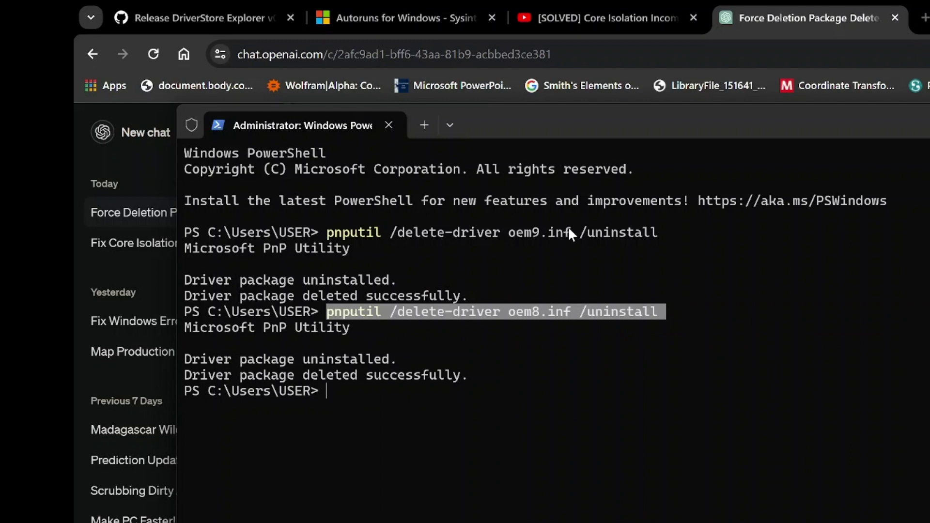
pyautogui.moveTo(569, 227); pyautogui.dragTo(530, 231)
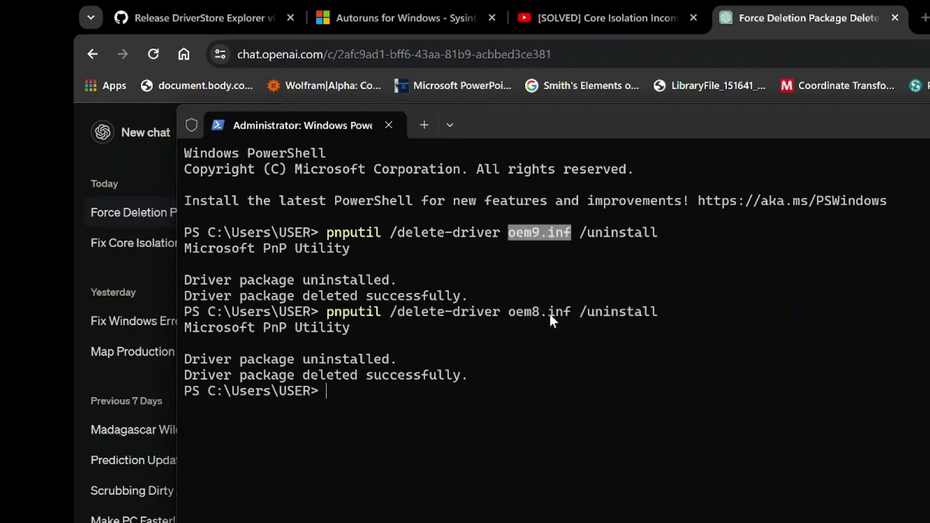
pyautogui.moveTo(570, 316); pyautogui.dragTo(513, 315)
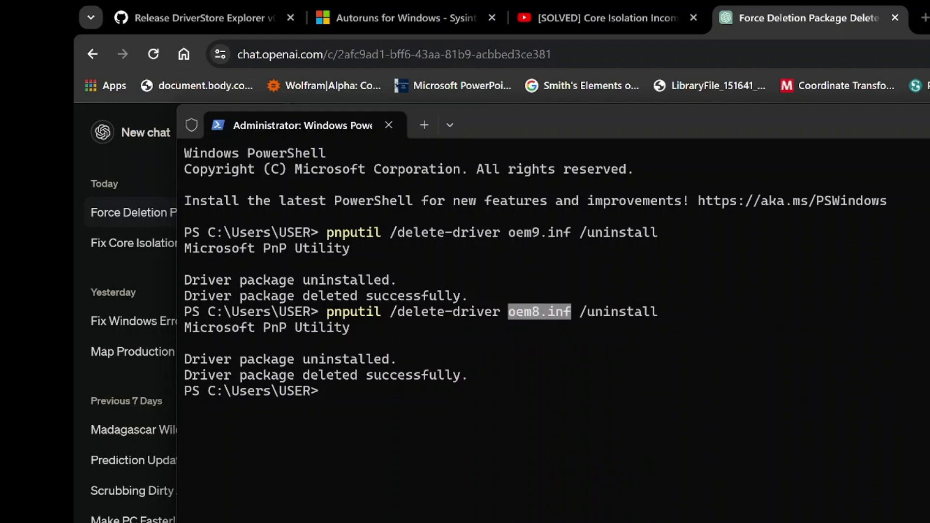
pyautogui.hotkey('alt', 'Tab')
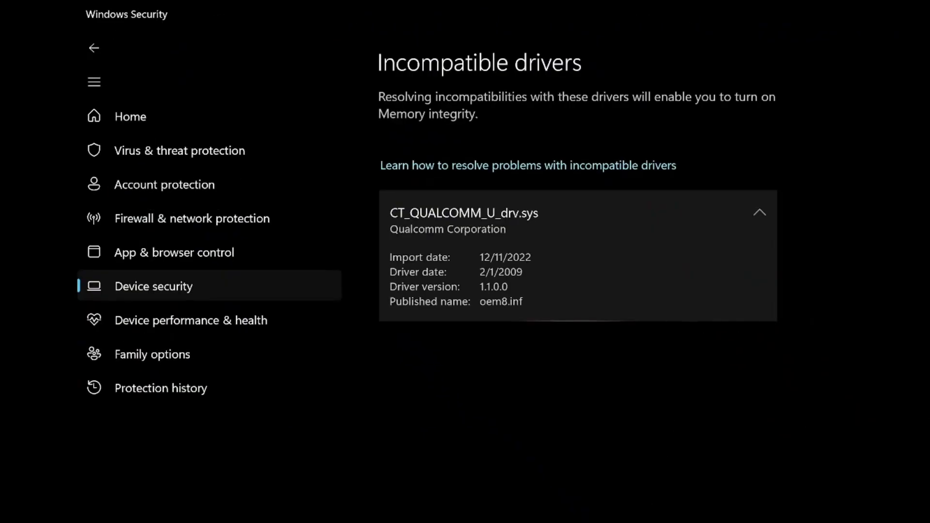
# - Rescan drivers in Device security's Core isolation details so Memory integrity switches On
pyautogui.moveTo(525, 301); pyautogui.dragTo(478, 301)
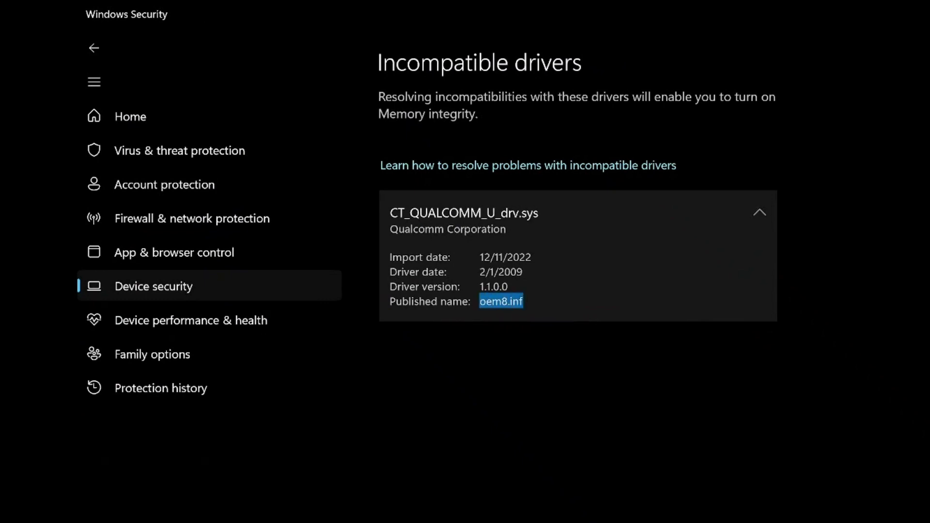
pyautogui.click(167, 284)
pyautogui.click(442, 246)
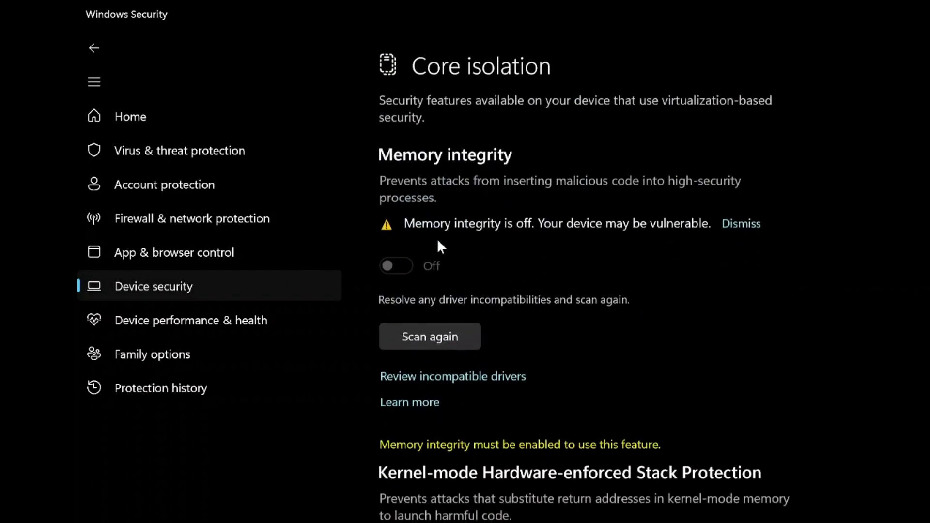
pyautogui.click(445, 333)
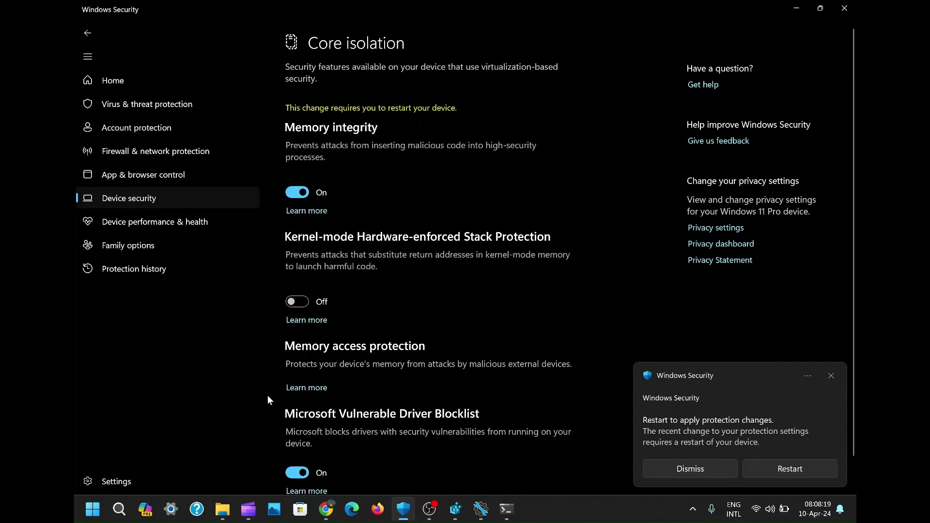
# - Restart the PC from the Start power menu, then recheck Core isolation details for Memory integrity On
pyautogui.click(93, 508)
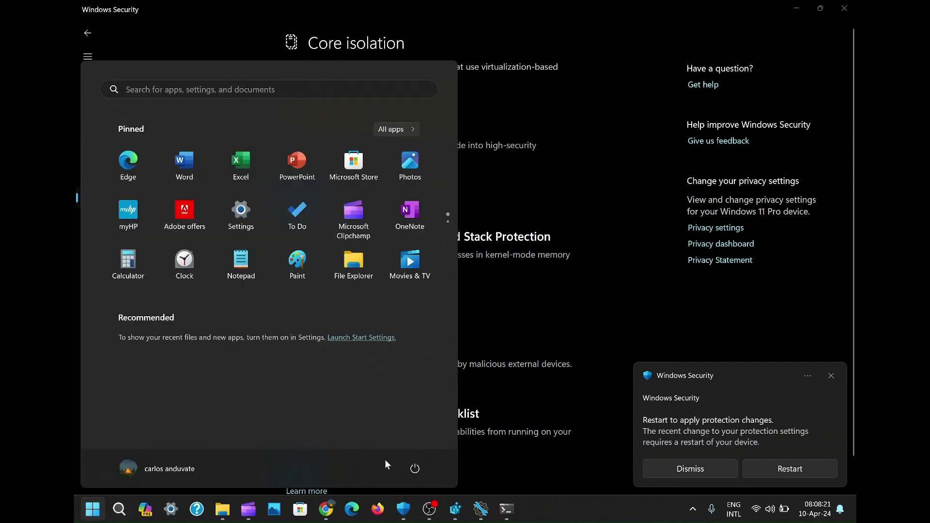
pyautogui.click(415, 469)
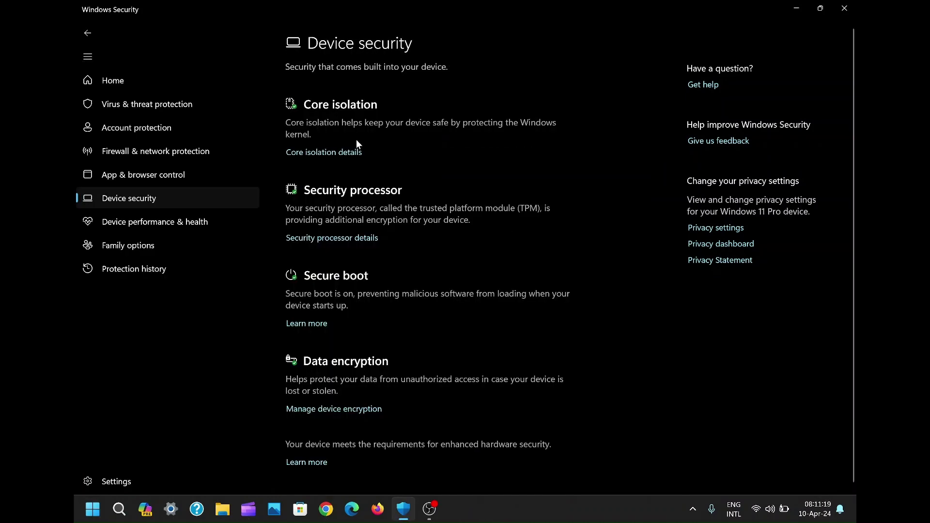
pyautogui.click(315, 150)
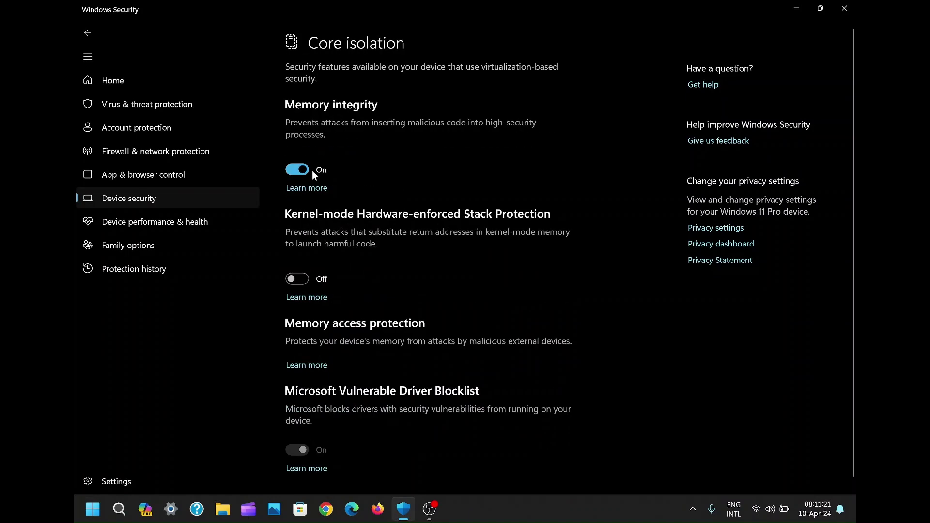